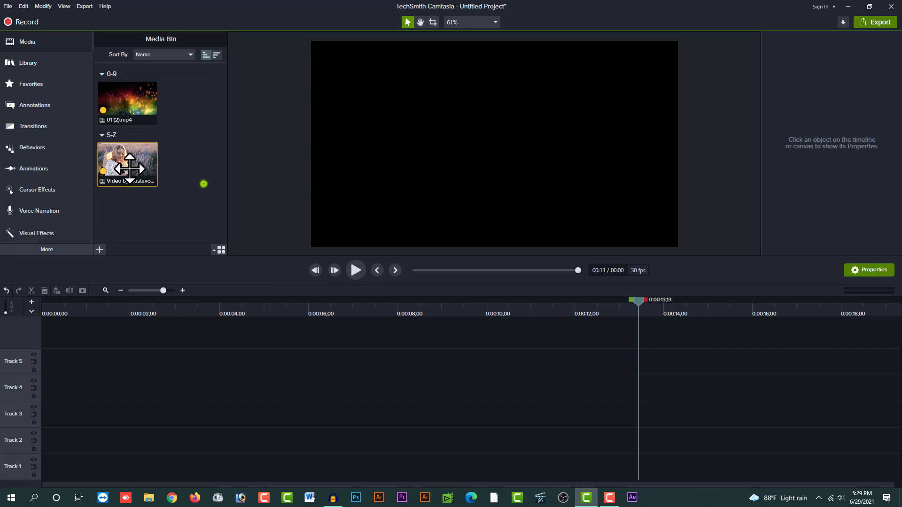
# Step: Place the lavender-field video at the start of Track 3 and trim its end to 6 seconds
pyautogui.moveTo(127, 167)
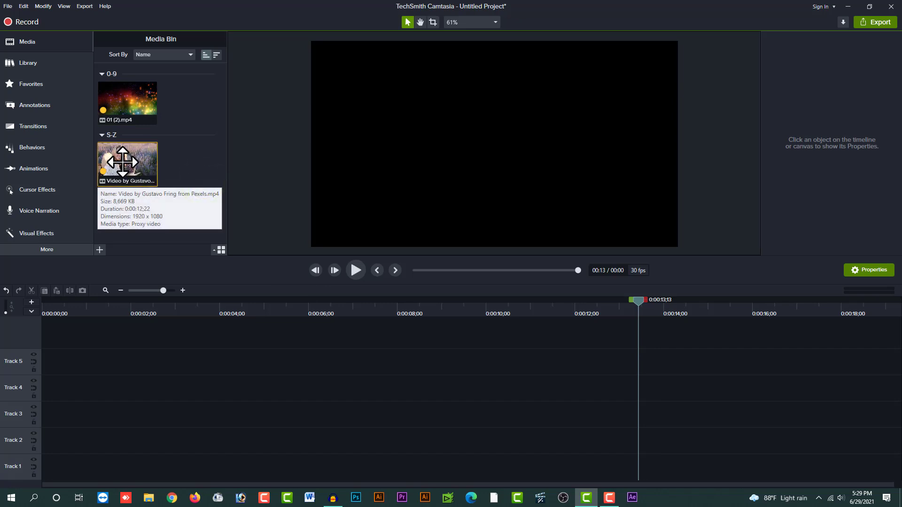
pyautogui.moveTo(122, 162); pyautogui.dragTo(26, 405)
pyautogui.moveTo(87, 308); pyautogui.dragTo(308, 337)
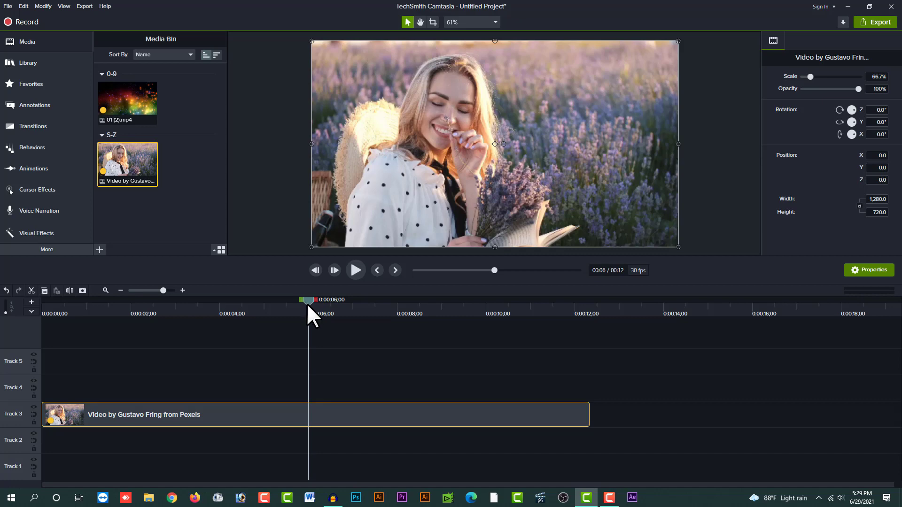
pyautogui.moveTo(589, 415); pyautogui.dragTo(308, 427)
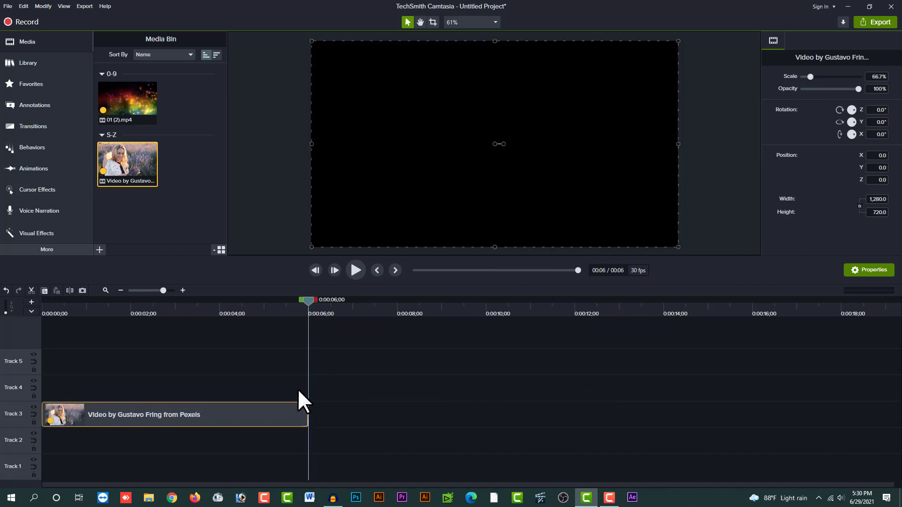
# Step: With the playhead at 0:00:02;17, add a yellow circle annotation at the start of Track 4 and extend it to the video's end
pyautogui.click(285, 307)
pyautogui.moveTo(282, 308); pyautogui.dragTo(155, 309)
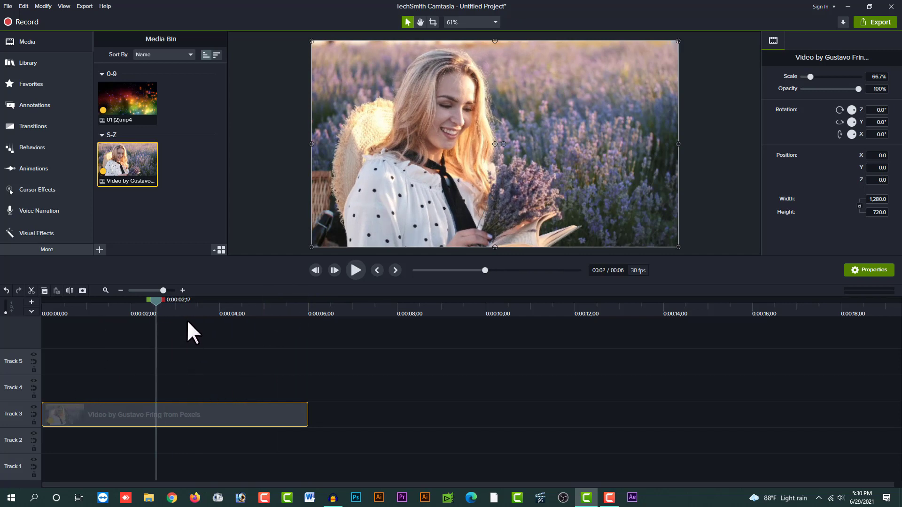
pyautogui.click(33, 100)
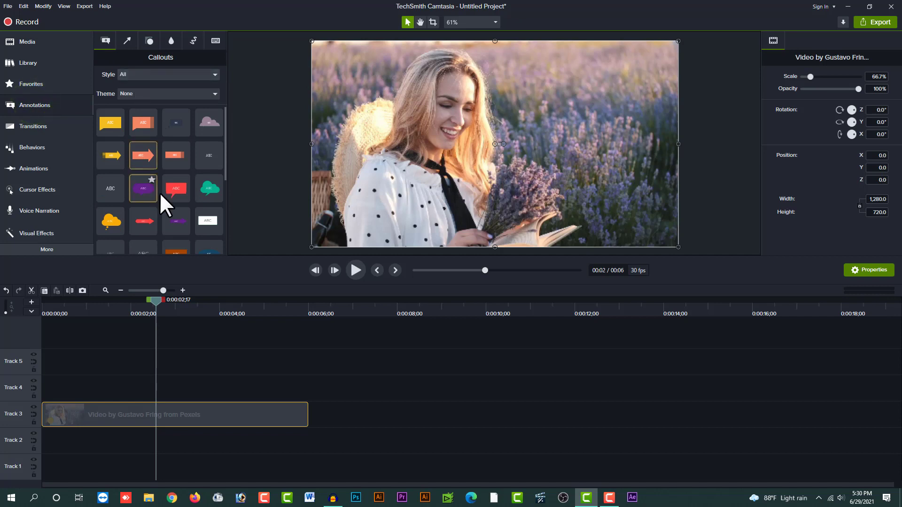
pyautogui.click(223, 153)
pyautogui.click(127, 41)
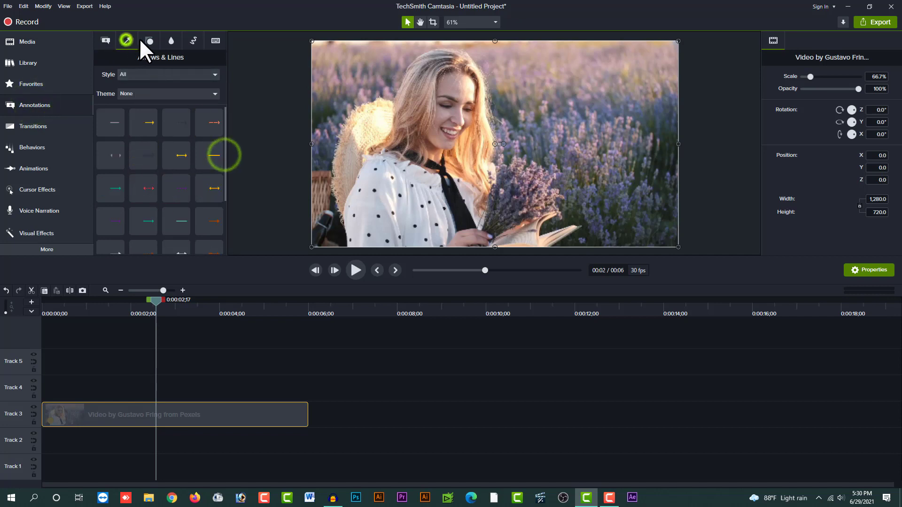
pyautogui.click(146, 40)
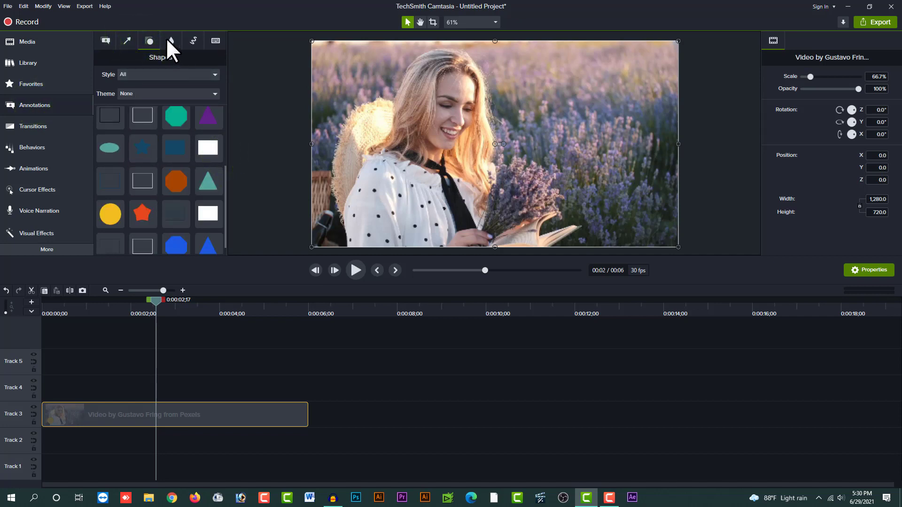
pyautogui.click(167, 39)
pyautogui.click(149, 41)
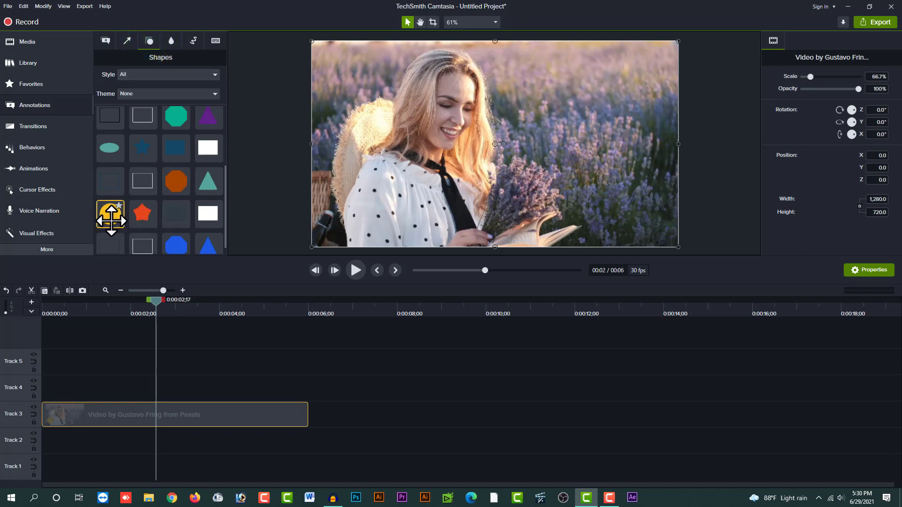
pyautogui.moveTo(110, 217); pyautogui.dragTo(43, 390)
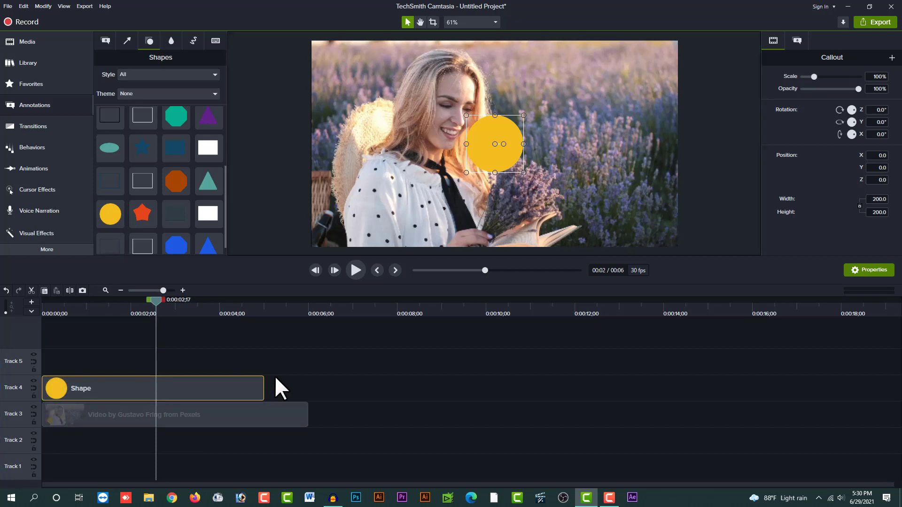
pyautogui.moveTo(264, 385); pyautogui.dragTo(307, 386)
pyautogui.click(185, 355)
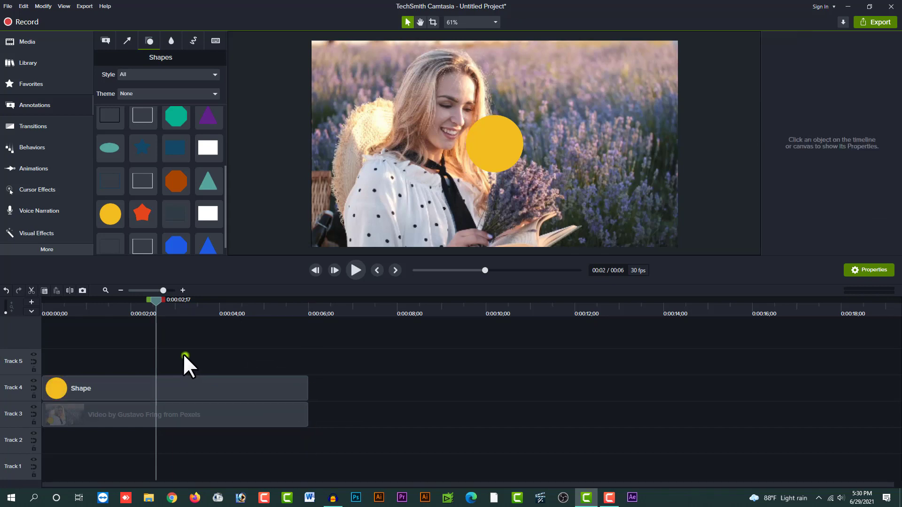
# Step: Enlarge the yellow circle to about 519 × 519 and move it left on the canvas to about X -310
pyautogui.click(498, 159)
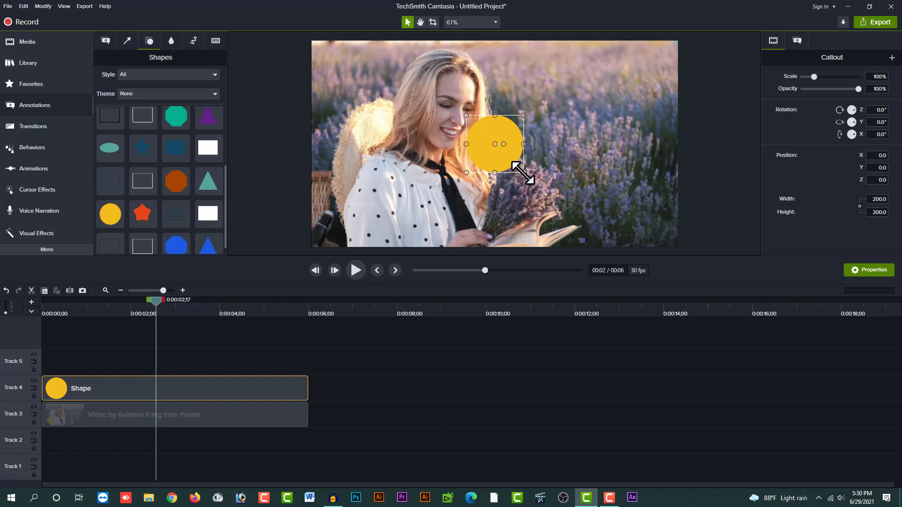
pyautogui.moveTo(523, 173); pyautogui.dragTo(569, 218)
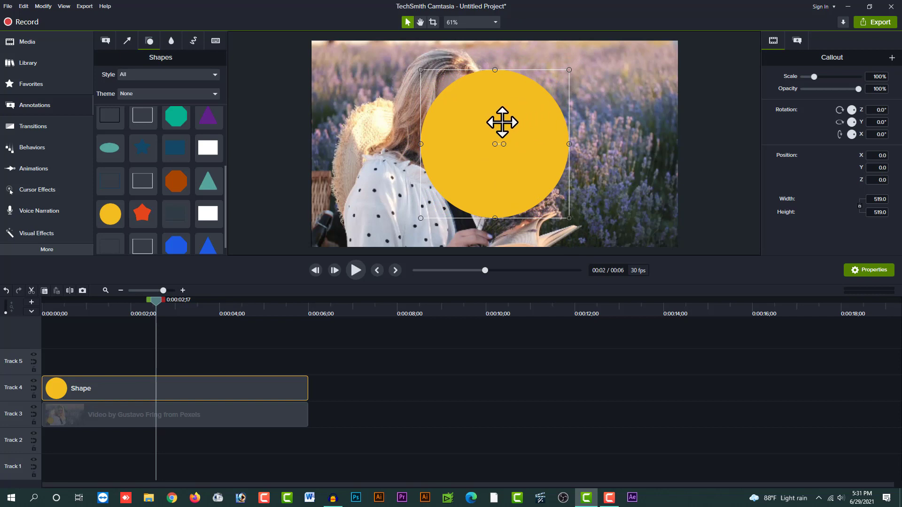
pyautogui.moveTo(508, 114); pyautogui.dragTo(418, 112)
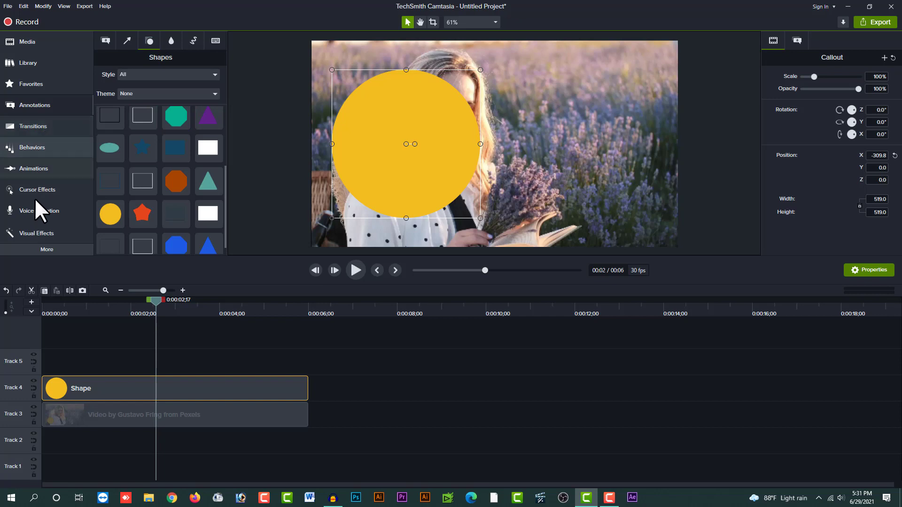
# Step: Apply the Media Matte visual effect to the circle shape on Track 4
pyautogui.click(32, 233)
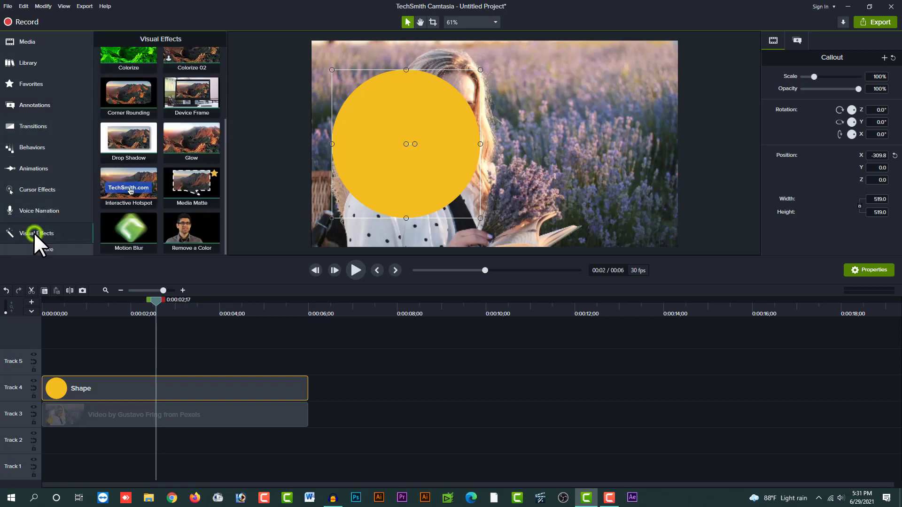
pyautogui.click(51, 249)
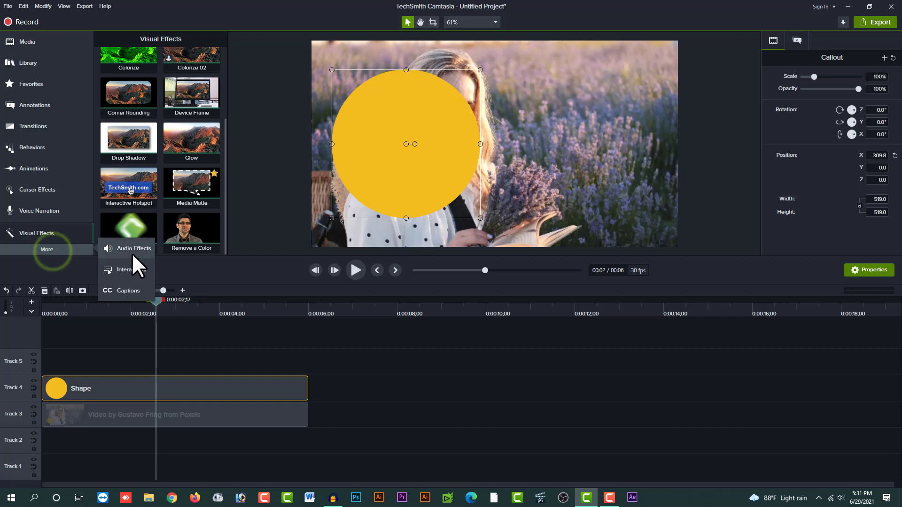
pyautogui.click(40, 231)
pyautogui.click(42, 233)
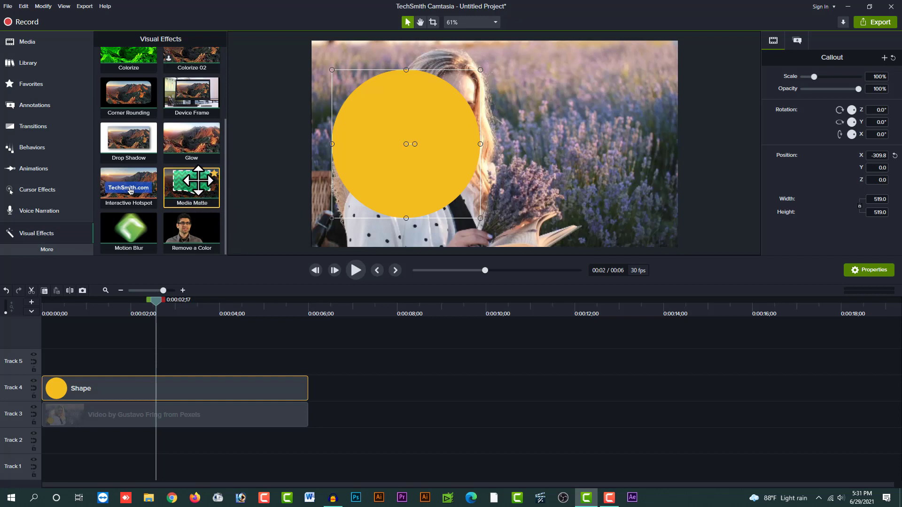
pyautogui.moveTo(198, 180); pyautogui.dragTo(195, 387)
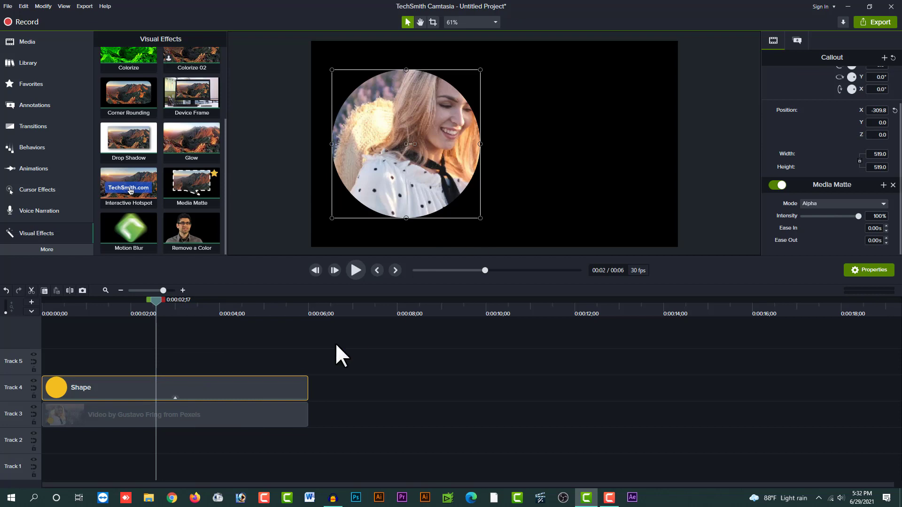
# Step: Scale down the video on Track 3 and reposition it so the woman is framed within the circular matte
pyautogui.click(264, 414)
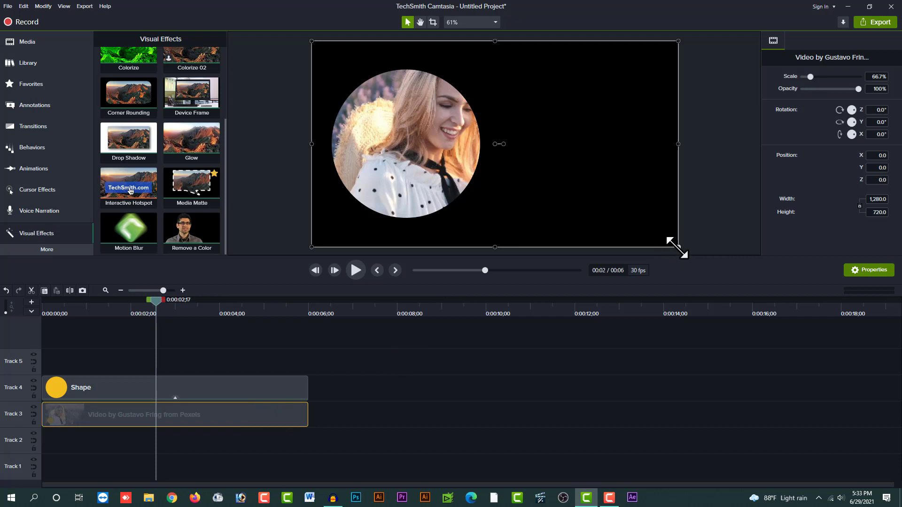
pyautogui.moveTo(678, 247); pyautogui.dragTo(562, 181)
pyautogui.moveTo(515, 150); pyautogui.dragTo(520, 183)
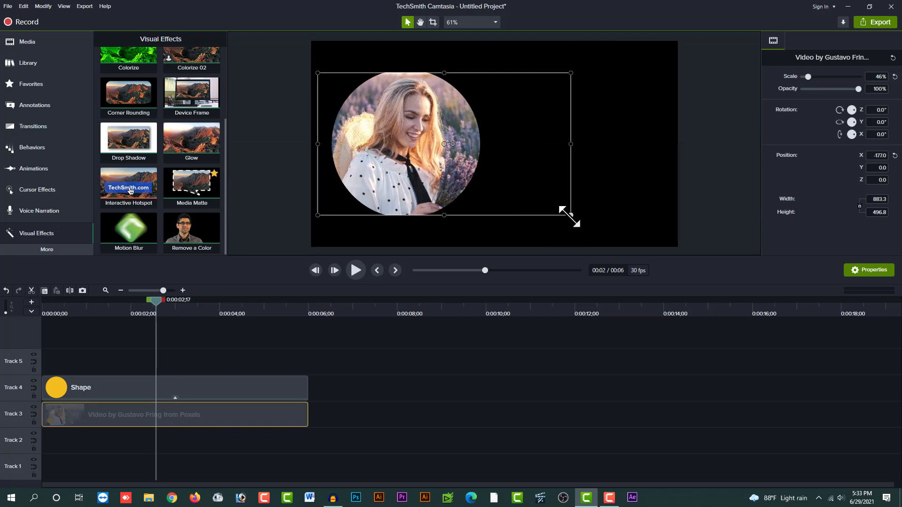
pyautogui.moveTo(569, 215); pyautogui.dragTo(589, 225)
pyautogui.moveTo(535, 193); pyautogui.dragTo(528, 188)
pyautogui.click(491, 374)
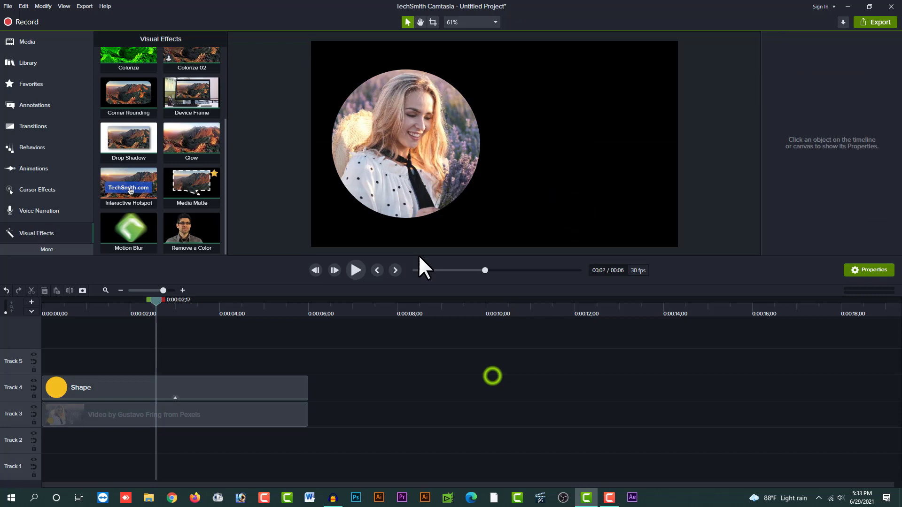
# Step: Shift the circular matte slightly right and down over the video to refine the framing of the woman
pyautogui.click(382, 195)
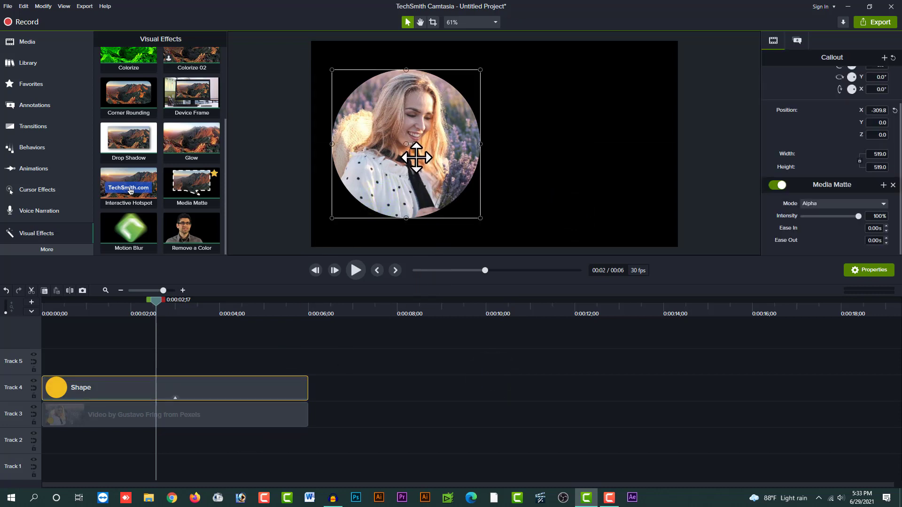
pyautogui.moveTo(414, 157); pyautogui.dragTo(431, 162)
pyautogui.click(347, 395)
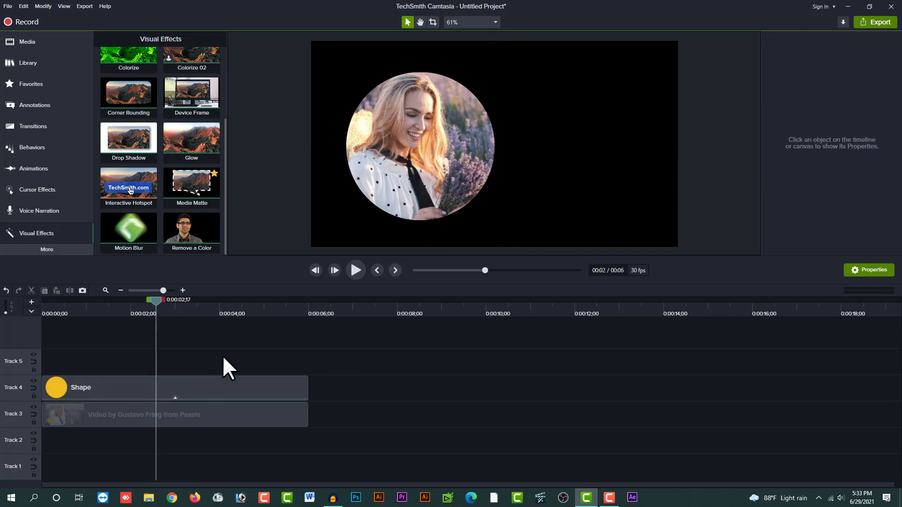
# Step: Select the circle and video clips together and move them slightly up and left on the canvas
pyautogui.moveTo(222, 355); pyautogui.dragTo(202, 445)
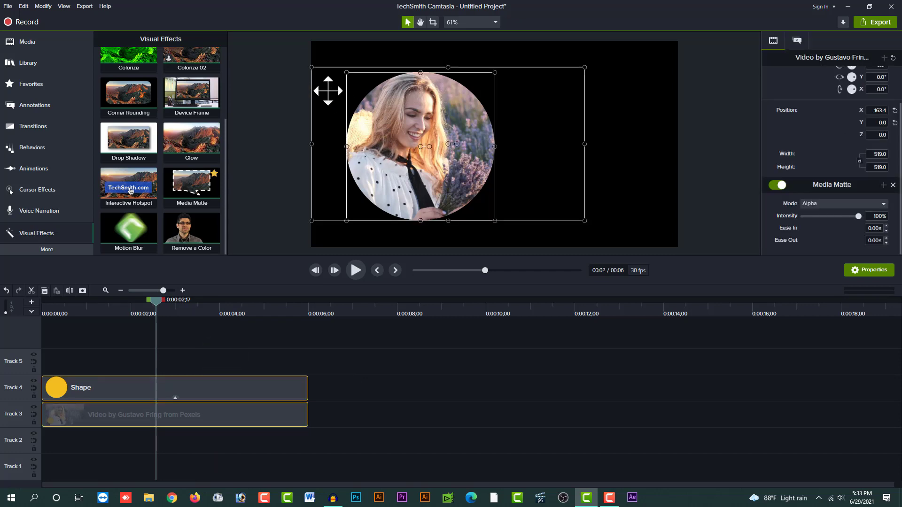
pyautogui.moveTo(423, 188)
pyautogui.mouseDown()
pyautogui.moveTo(584, 162)
pyautogui.moveTo(532, 185)
pyautogui.moveTo(430, 193)
pyautogui.moveTo(474, 178)
pyautogui.moveTo(399, 195)
pyautogui.moveTo(519, 200)
pyautogui.moveTo(512, 185)
pyautogui.moveTo(413, 175)
pyautogui.mouseUp()
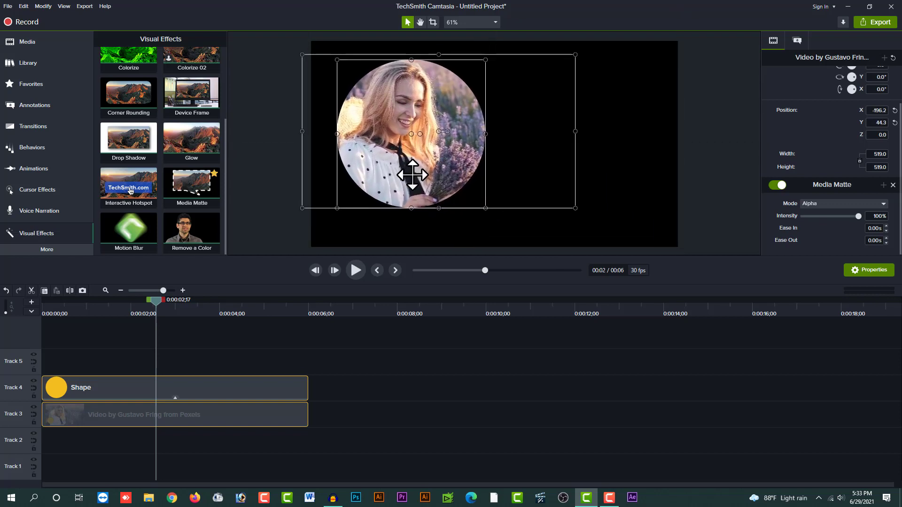
pyautogui.click(413, 442)
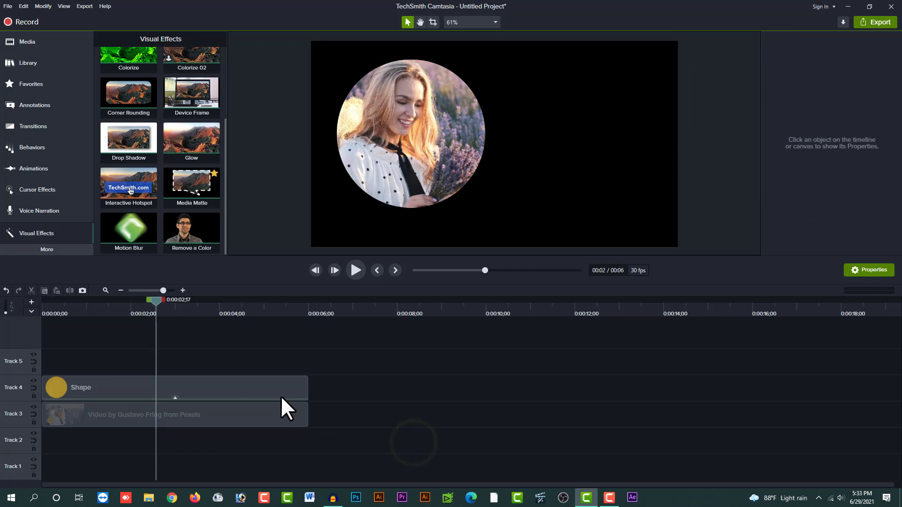
# Step: Add a white rectangle at the start of Track 2, extend it to 6 seconds, and enlarge it to fill the 1280 × 720 canvas
pyautogui.hotkey('ctrl', 'Home')
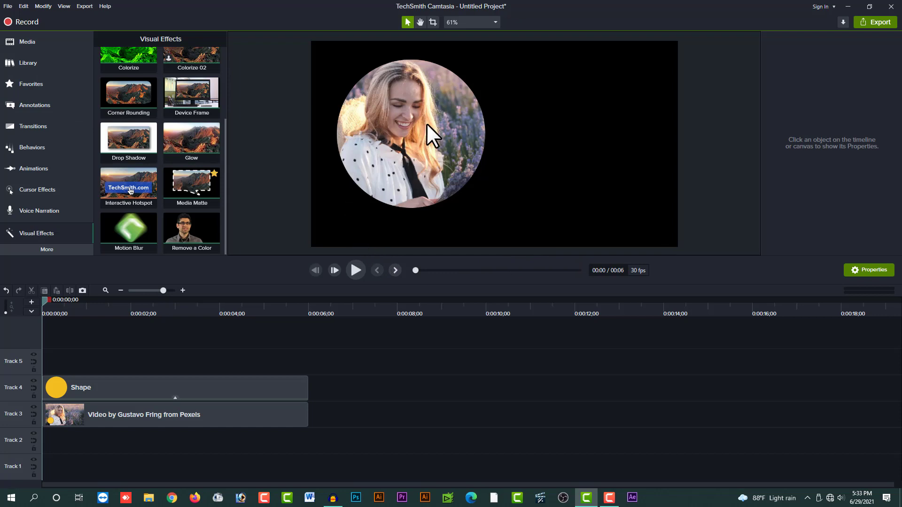
pyautogui.click(36, 106)
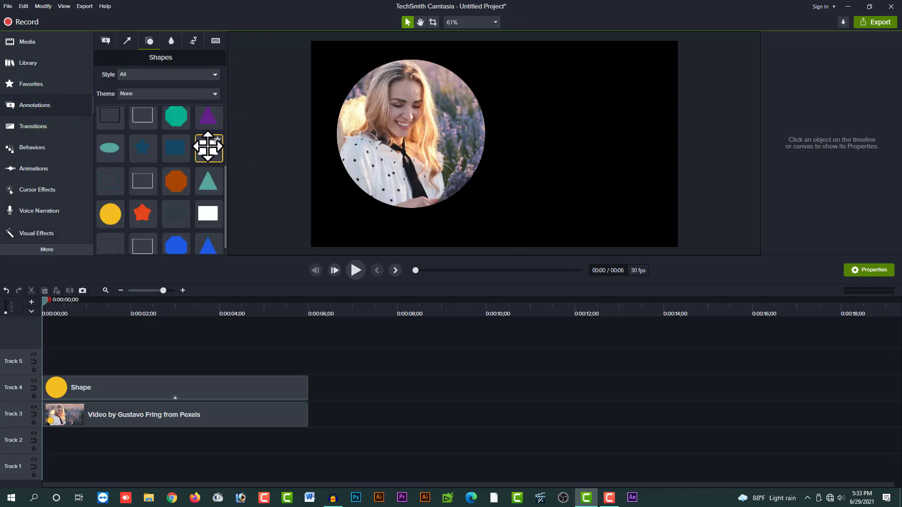
pyautogui.moveTo(206, 149); pyautogui.dragTo(39, 439)
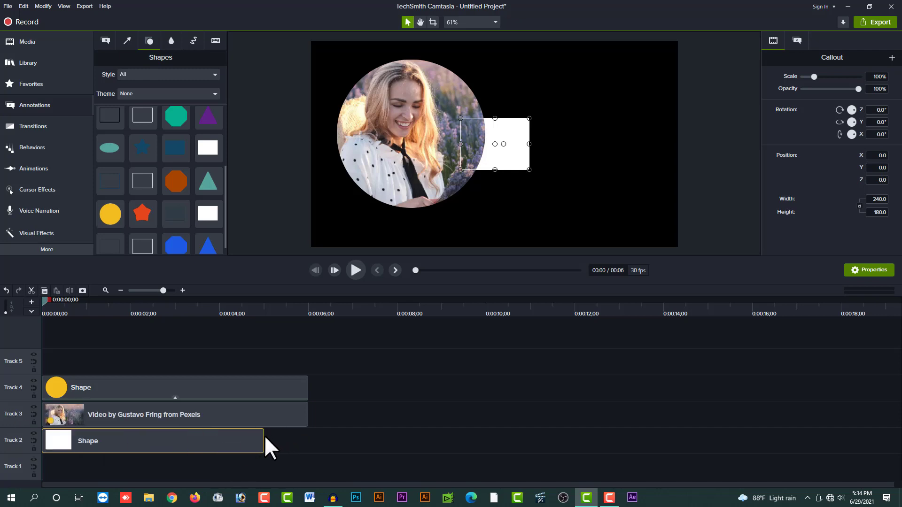
pyautogui.moveTo(264, 436); pyautogui.dragTo(307, 436)
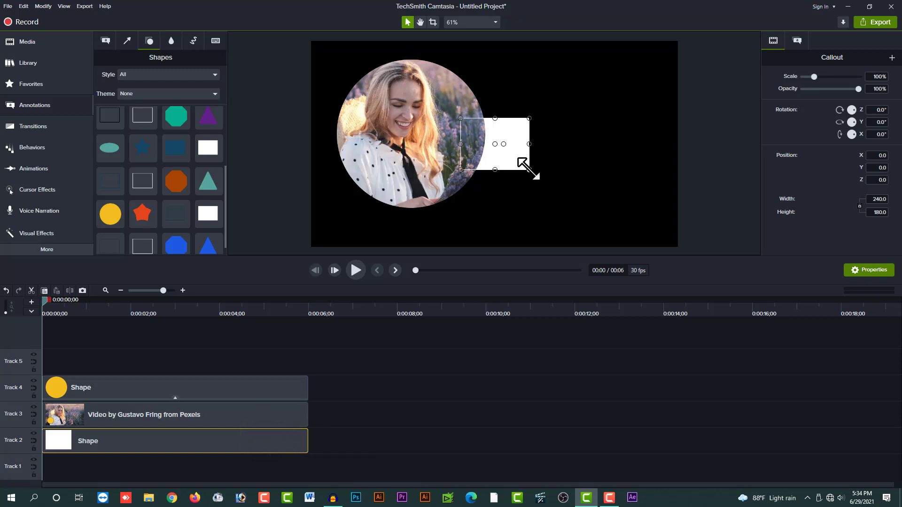
pyautogui.moveTo(529, 168); pyautogui.dragTo(670, 242)
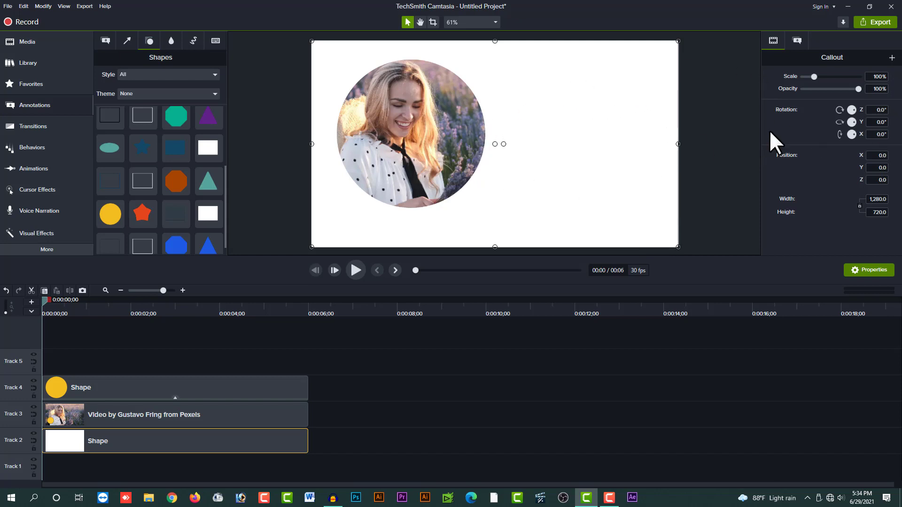
# Step: Change the background rectangle's solid fill to light grey #BCBCBC
pyautogui.click(797, 41)
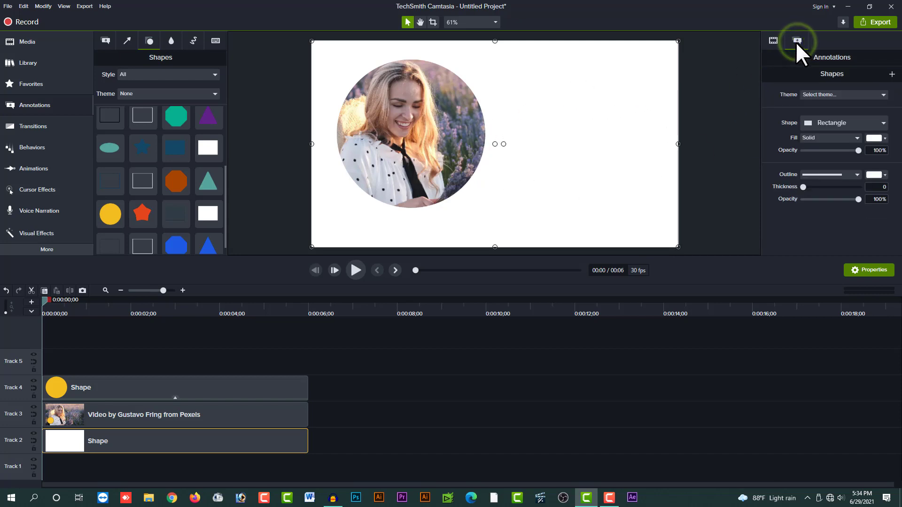
pyautogui.click(871, 270)
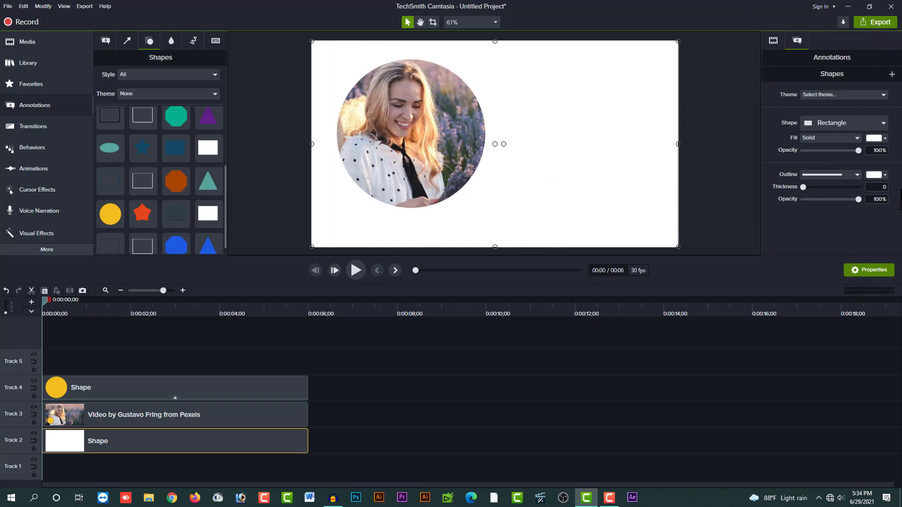
pyautogui.click(874, 138)
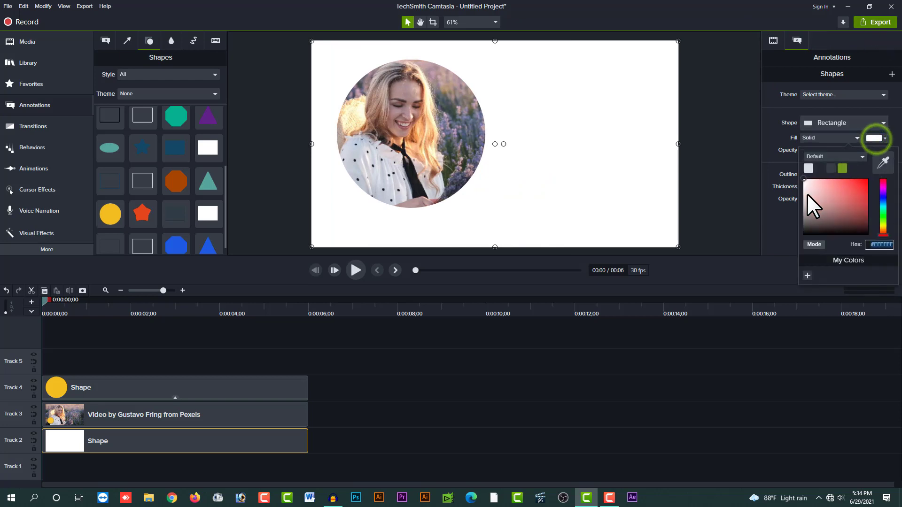
pyautogui.click(804, 195)
pyautogui.moveTo(802, 196); pyautogui.dragTo(797, 193)
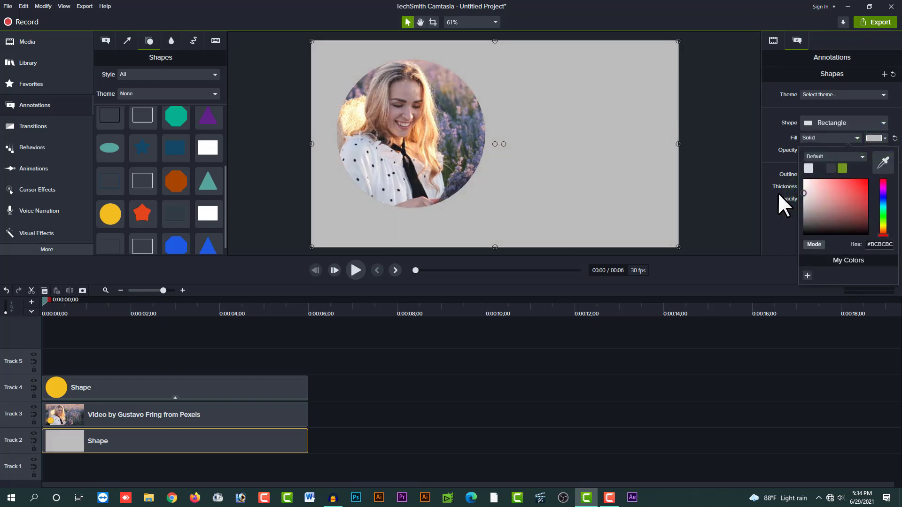
pyautogui.click(757, 192)
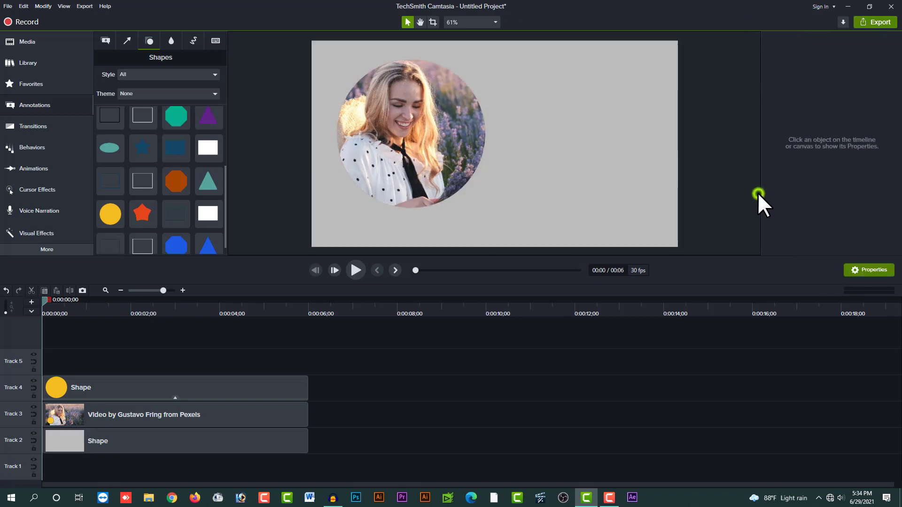
# Step: Move the grey background rectangle clip from Track 2 down to Track 1
pyautogui.click(502, 147)
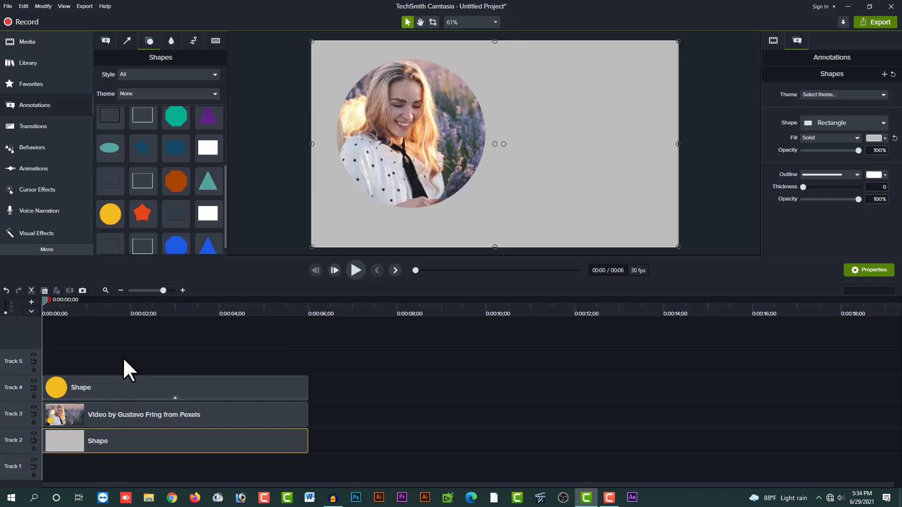
pyautogui.click(94, 386)
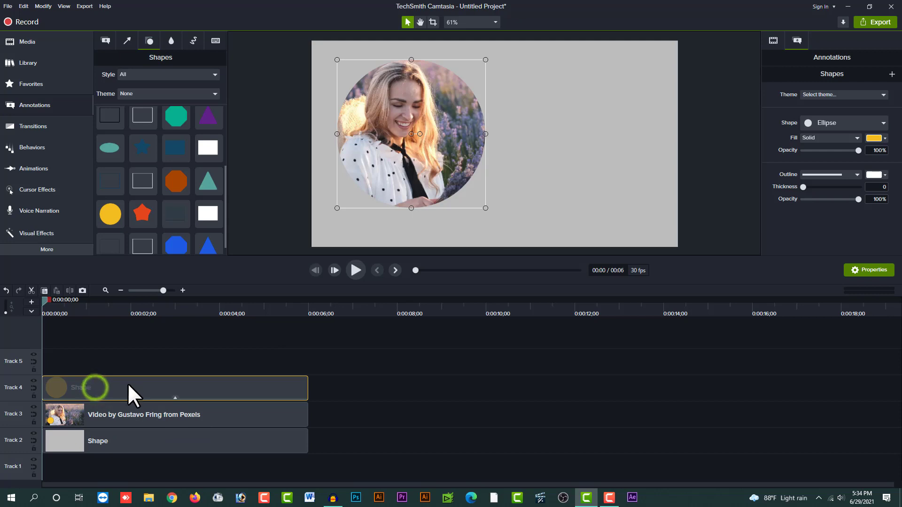
pyautogui.click(98, 417)
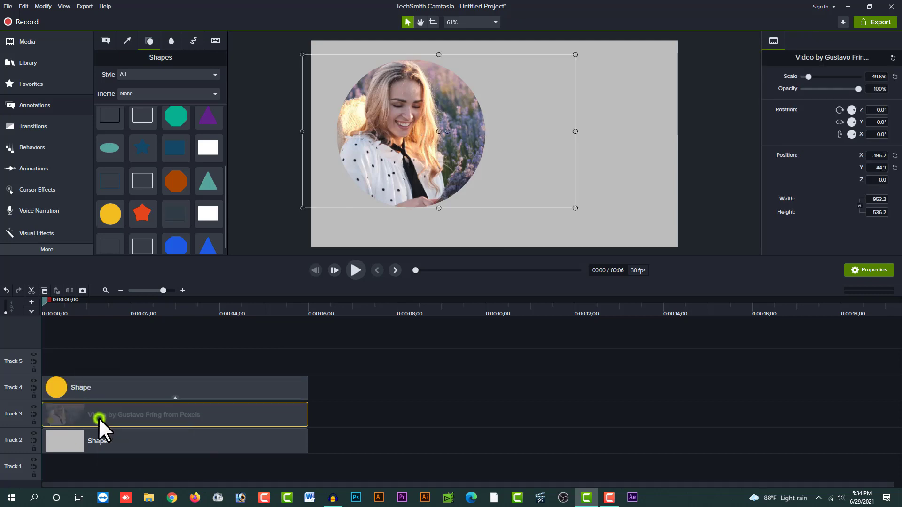
pyautogui.click(87, 445)
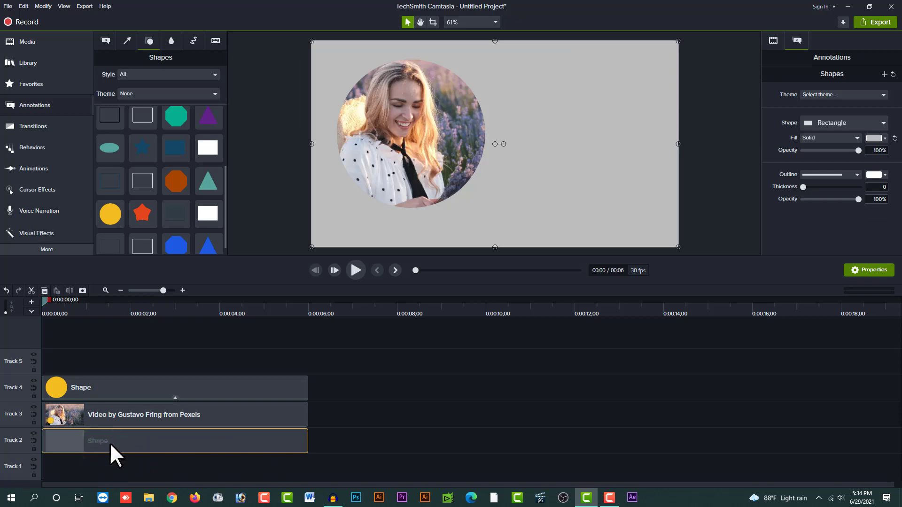
pyautogui.moveTo(83, 444); pyautogui.dragTo(99, 472)
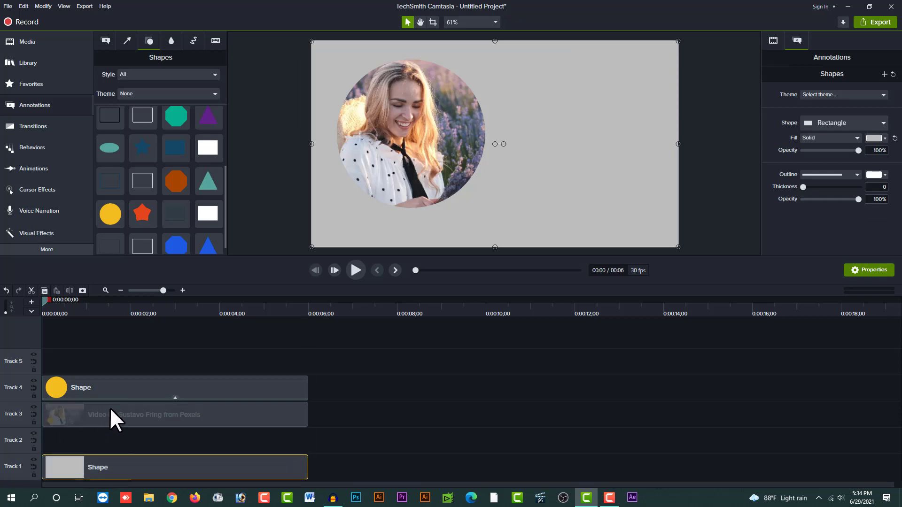
# Step: Copy the yellow circle clip from Track 4 and paste the duplicate at the start of Track 2
pyautogui.click(104, 392)
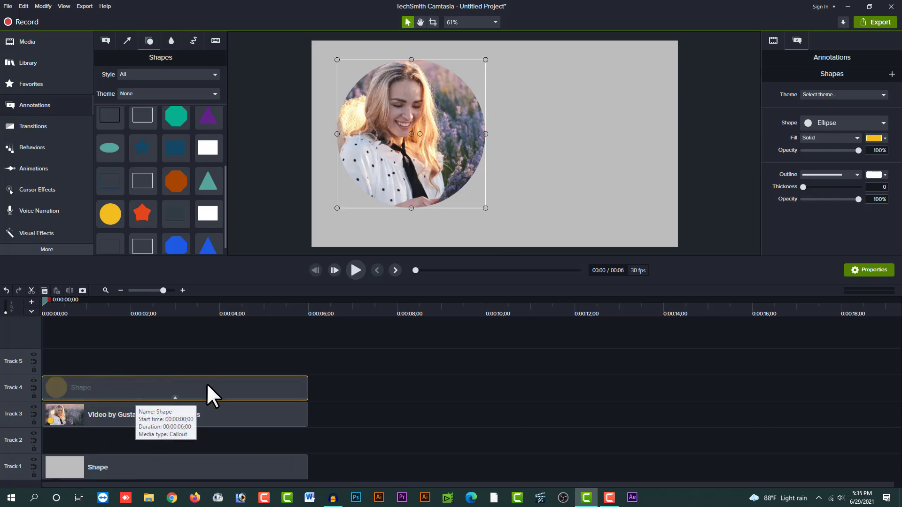
pyautogui.click(14, 441)
pyautogui.hotkey('ctrl', 'v')
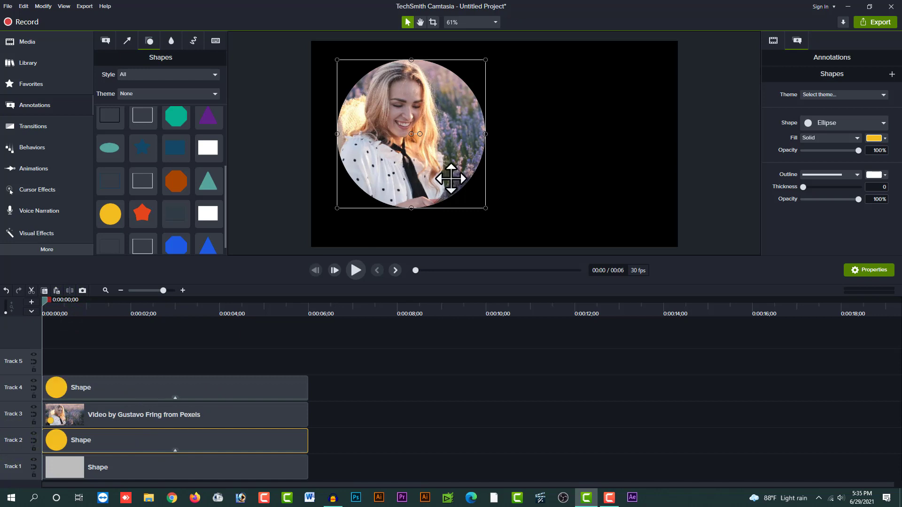
# Step: Delete the Media Matte effect from the duplicated circle on Track 2
pyautogui.click(145, 311)
pyautogui.click(175, 450)
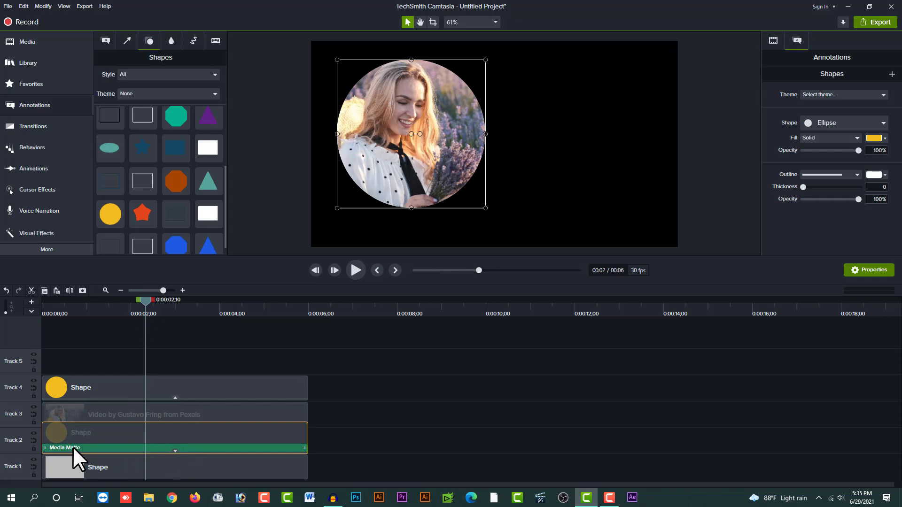
pyautogui.click(174, 450)
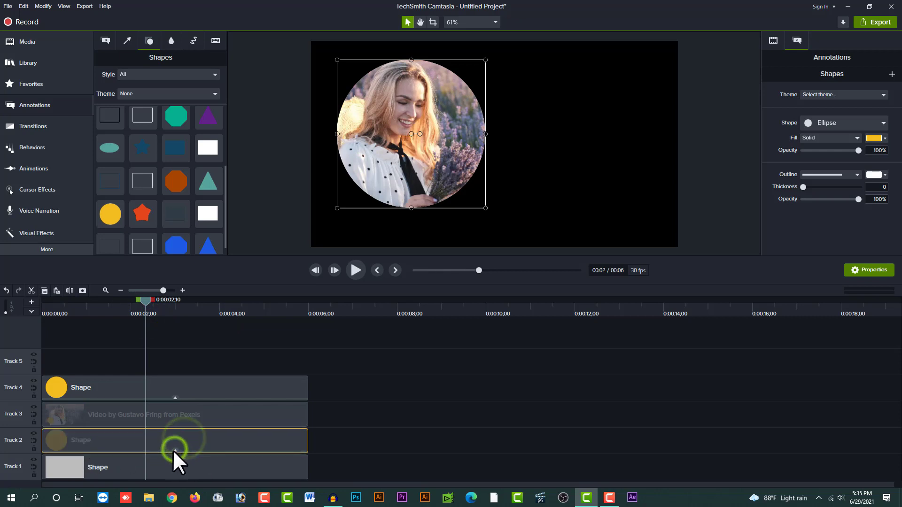
pyautogui.click(174, 449)
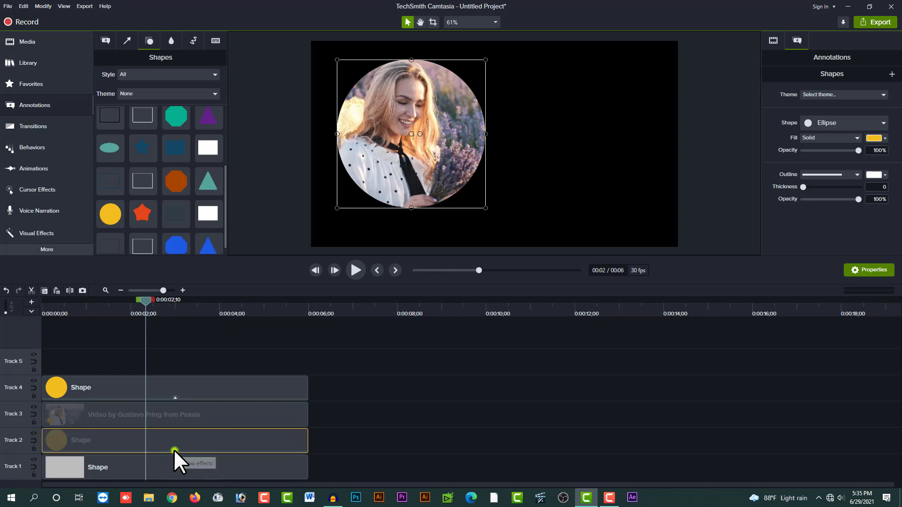
pyautogui.click(142, 447)
pyautogui.press('Delete')
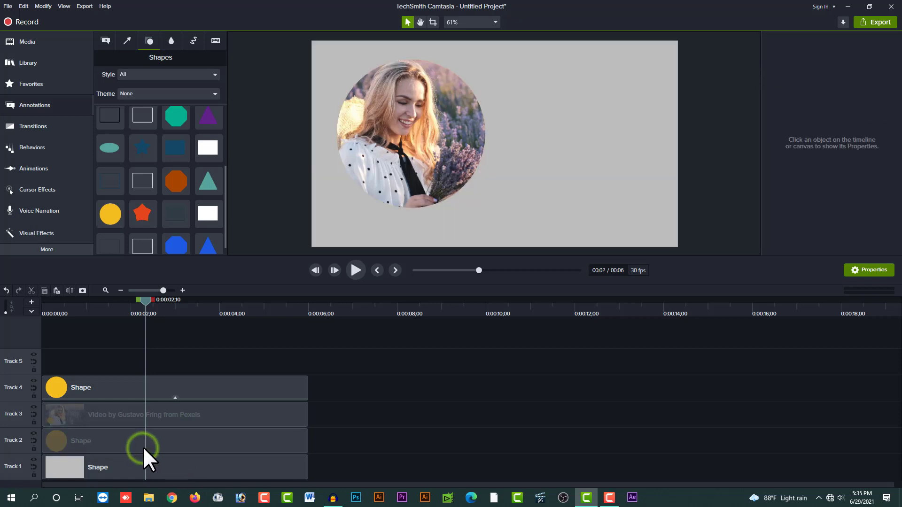
# Step: Enlarge the Track 2 circle slightly beyond the masked video to form a ring and fill it dark blue #1C006B
pyautogui.click(147, 441)
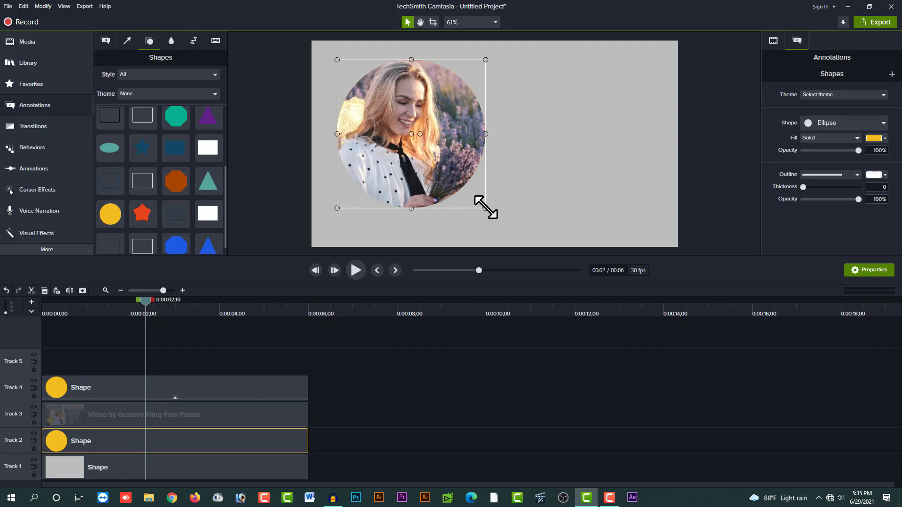
pyautogui.moveTo(485, 207)
pyautogui.mouseDown()
pyautogui.moveTo(507, 233)
pyautogui.moveTo(488, 213)
pyautogui.moveTo(494, 220)
pyautogui.mouseUp()
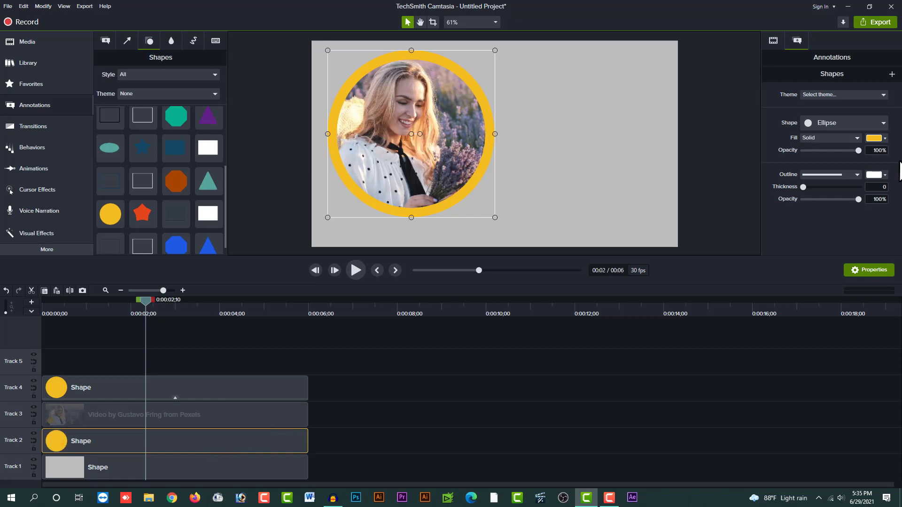
pyautogui.click(871, 137)
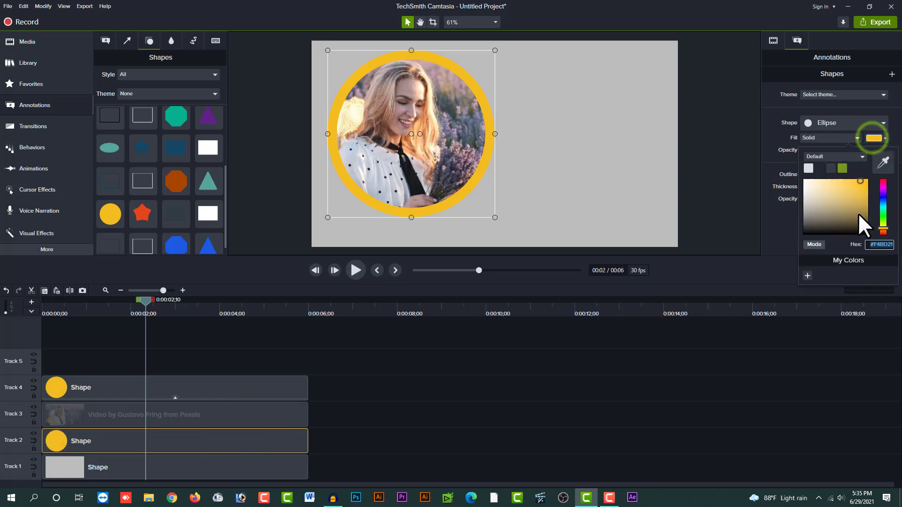
pyautogui.moveTo(857, 213); pyautogui.dragTo(864, 191)
pyautogui.click(882, 194)
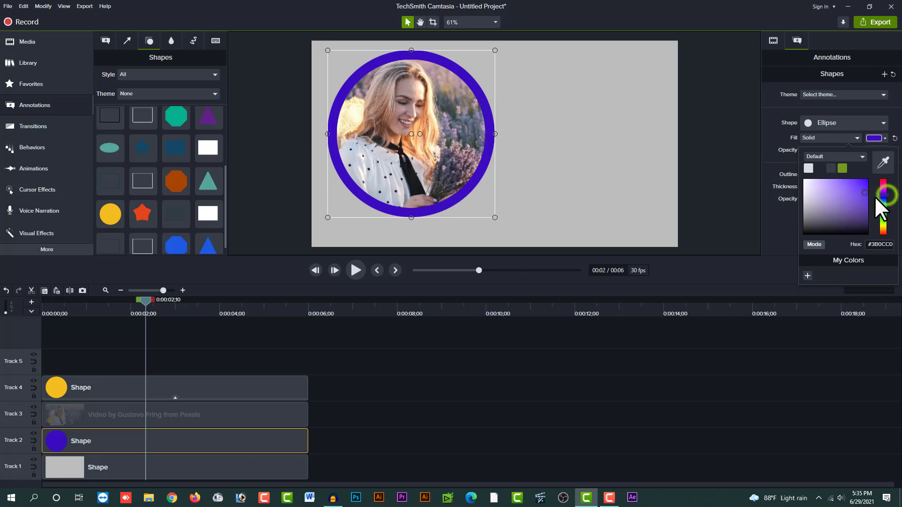
pyautogui.click(868, 211)
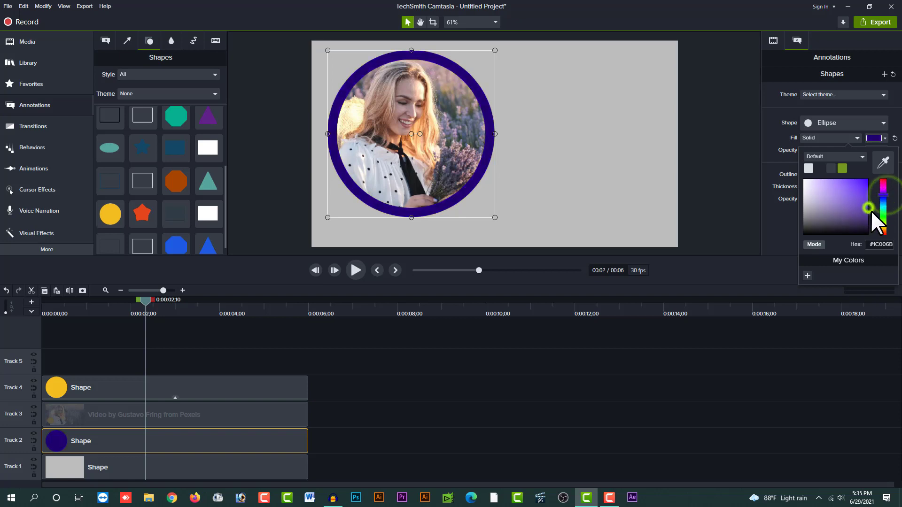
pyautogui.click(670, 362)
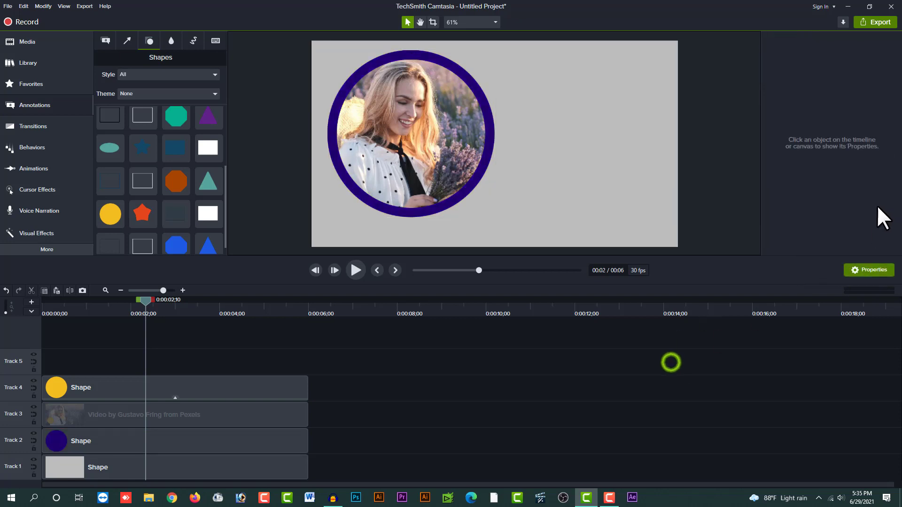
# Step: Give the dark blue circle on Track 2 a white outline with a thickness of 15
pyautogui.click(256, 442)
pyautogui.moveTo(857, 150)
pyautogui.mouseDown()
pyautogui.moveTo(810, 151)
pyautogui.moveTo(858, 150)
pyautogui.mouseUp()
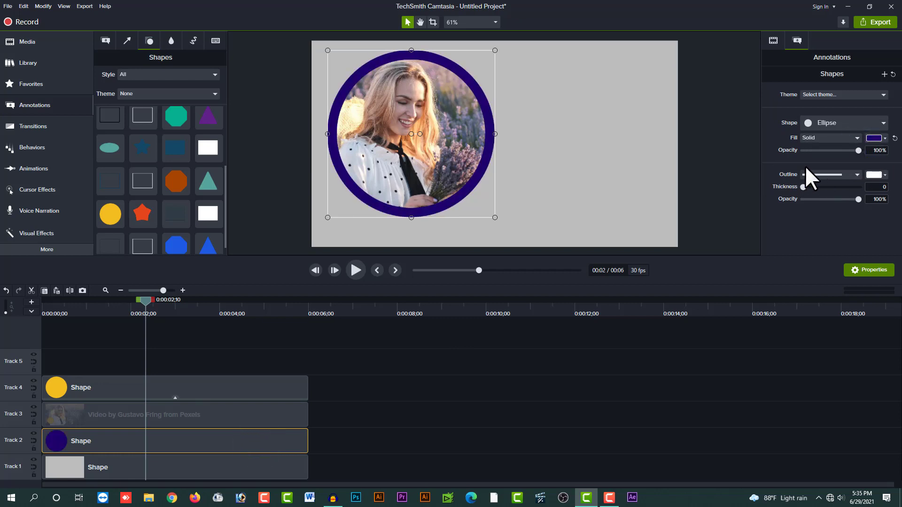
pyautogui.moveTo(802, 187); pyautogui.dragTo(811, 186)
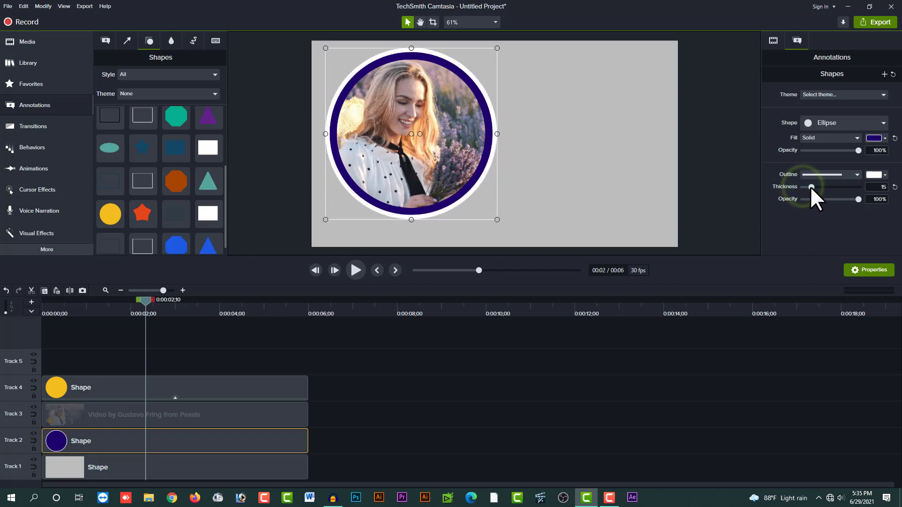
pyautogui.click(351, 357)
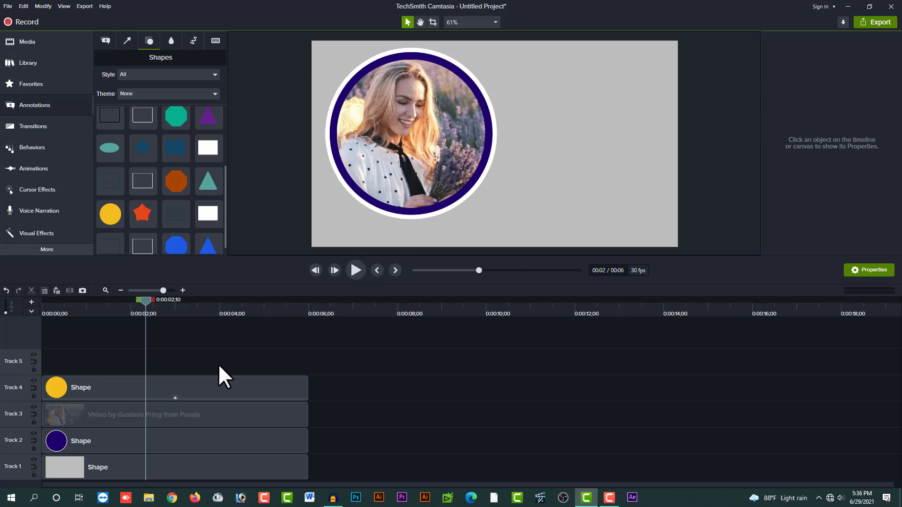
# Step: Group the matte circle, the video and the dark blue circle clips on Tracks 2 to 4
pyautogui.moveTo(215, 361); pyautogui.dragTo(210, 442)
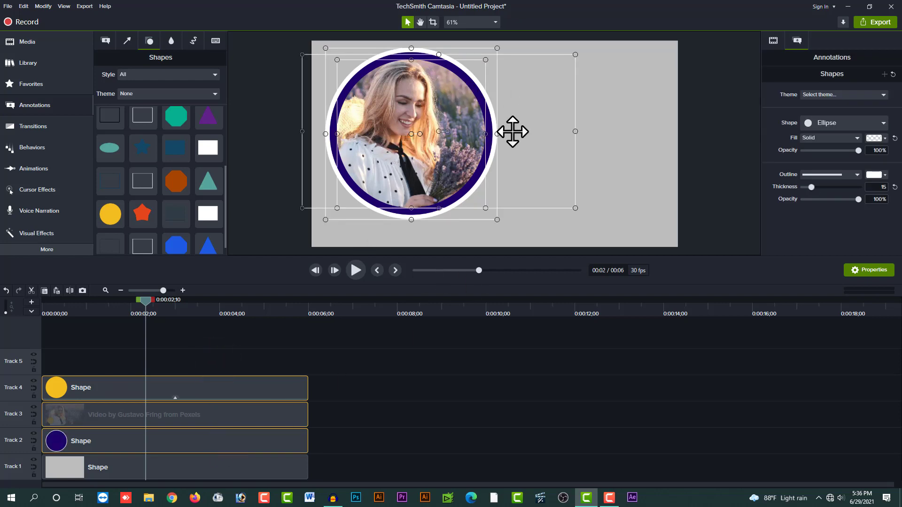
pyautogui.moveTo(155, 367); pyautogui.dragTo(149, 448)
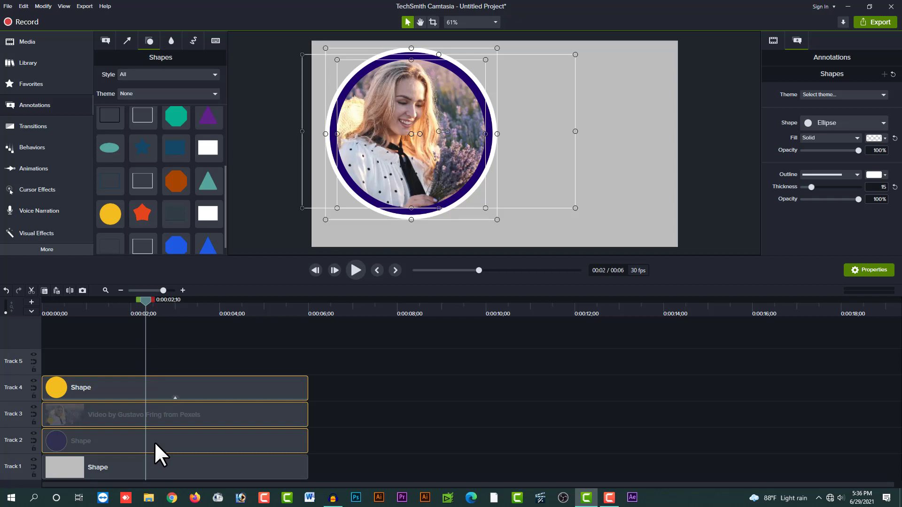
pyautogui.hotkey('ctrl', 'g')
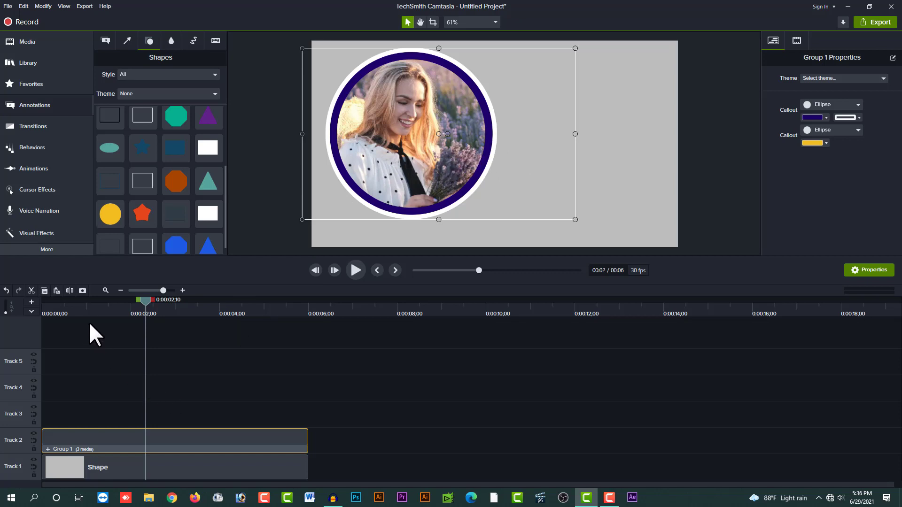
# Step: Add a custom animation to the group on Track 2, running from 0:00:00;12 to 0:00:01;12
pyautogui.moveTo(145, 299); pyautogui.dragTo(65, 319)
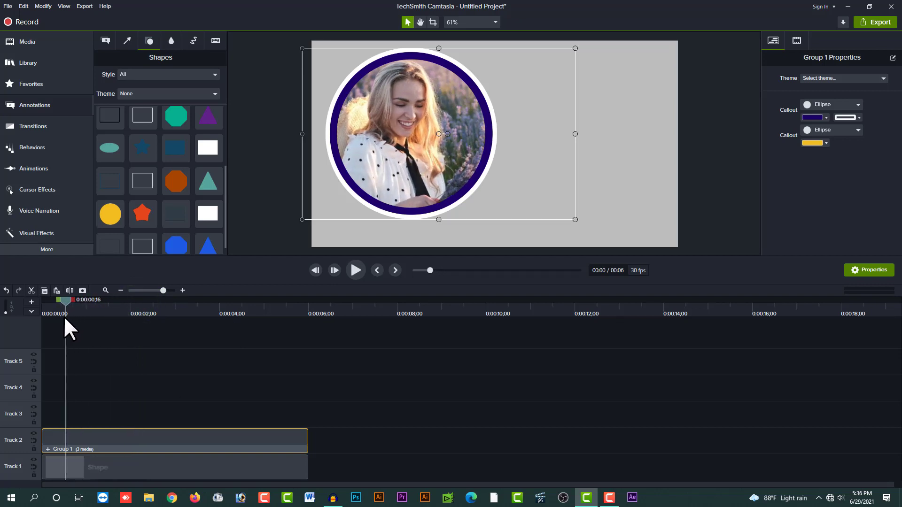
pyautogui.click(83, 419)
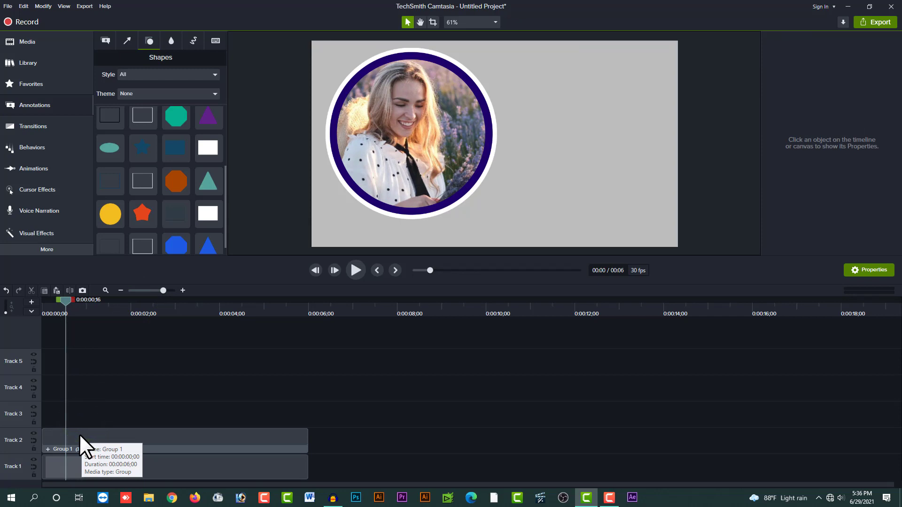
pyautogui.click(80, 434)
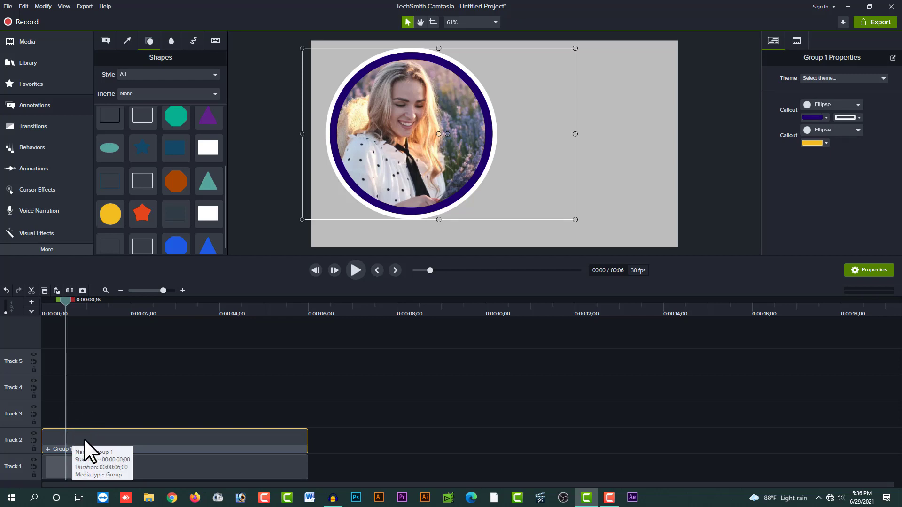
pyautogui.hotkey('shift', 'a')
pyautogui.moveTo(53, 441); pyautogui.dragTo(93, 440)
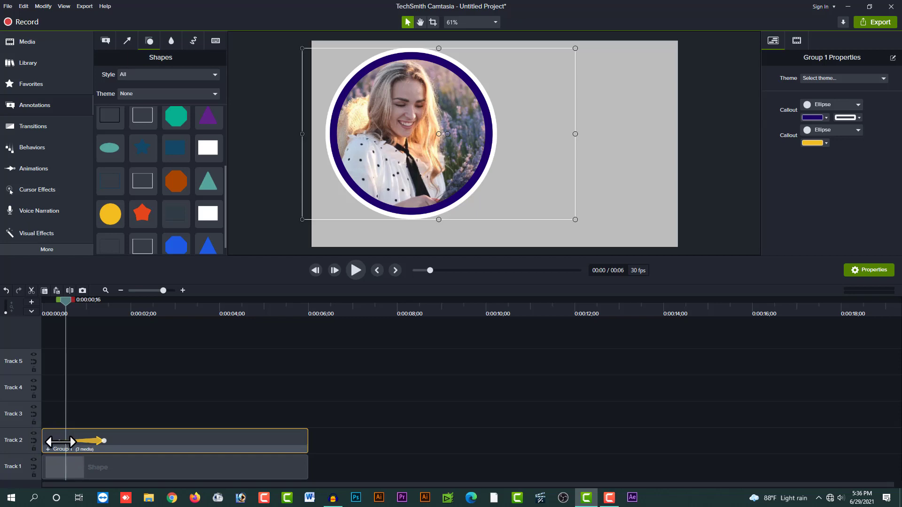
pyautogui.click(60, 441)
pyautogui.click(102, 441)
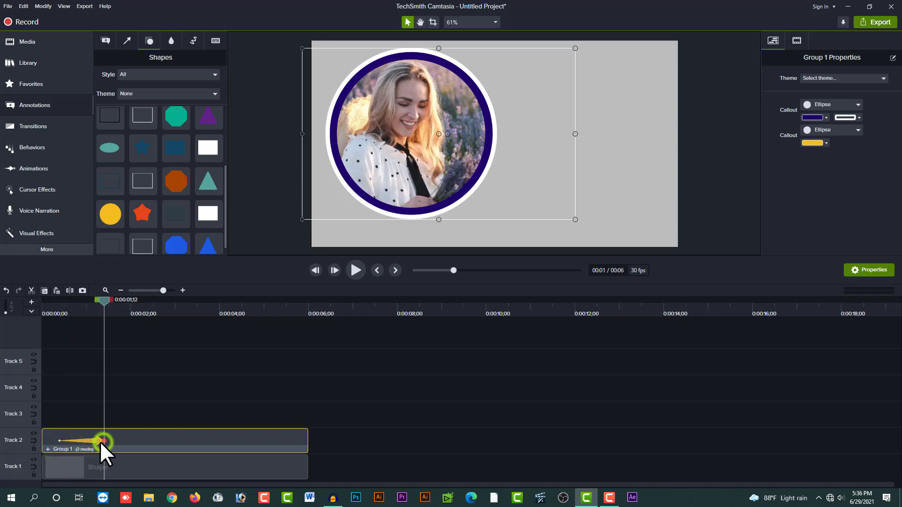
# Step: At the animation's start point, scale the group down to a tiny dot within the circle's area on the canvas
pyautogui.click(59, 441)
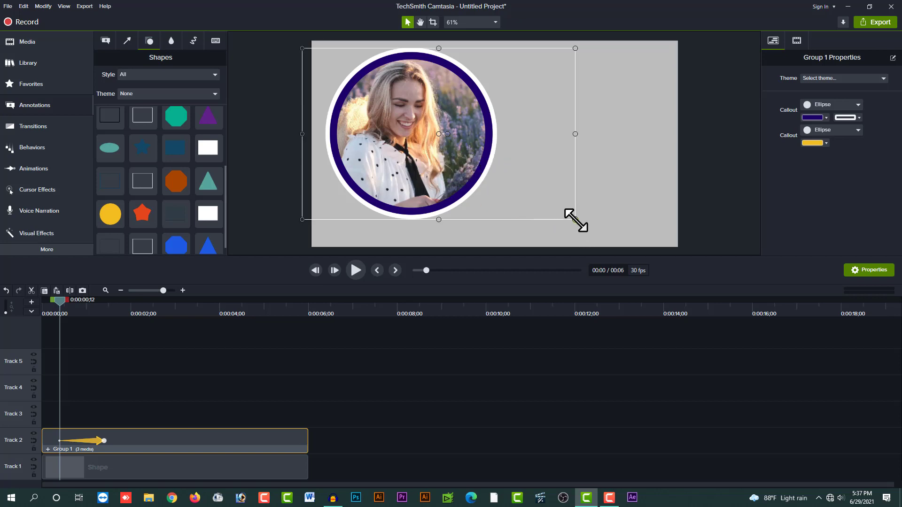
pyautogui.moveTo(575, 219); pyautogui.dragTo(361, 135)
pyautogui.click(440, 179)
pyautogui.click(383, 146)
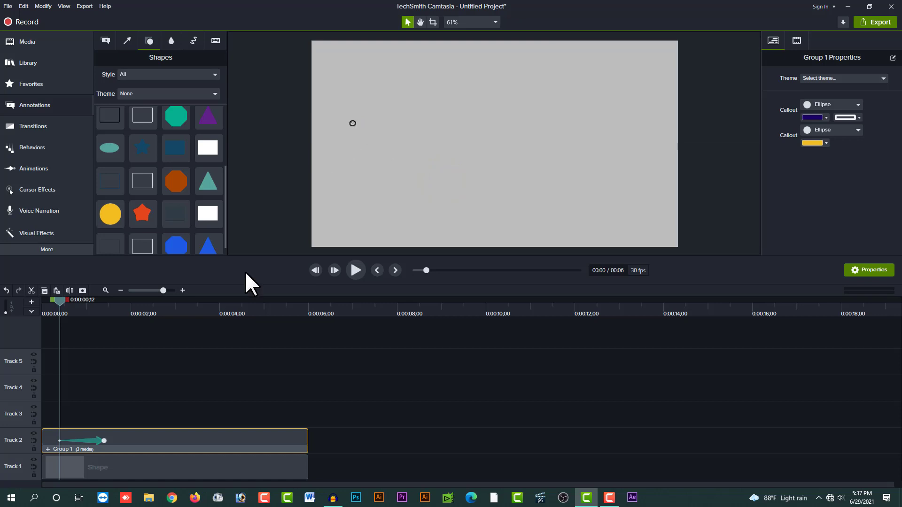
# Step: At the animation's end point, make the group slightly smaller and reposition it over the background
pyautogui.click(111, 439)
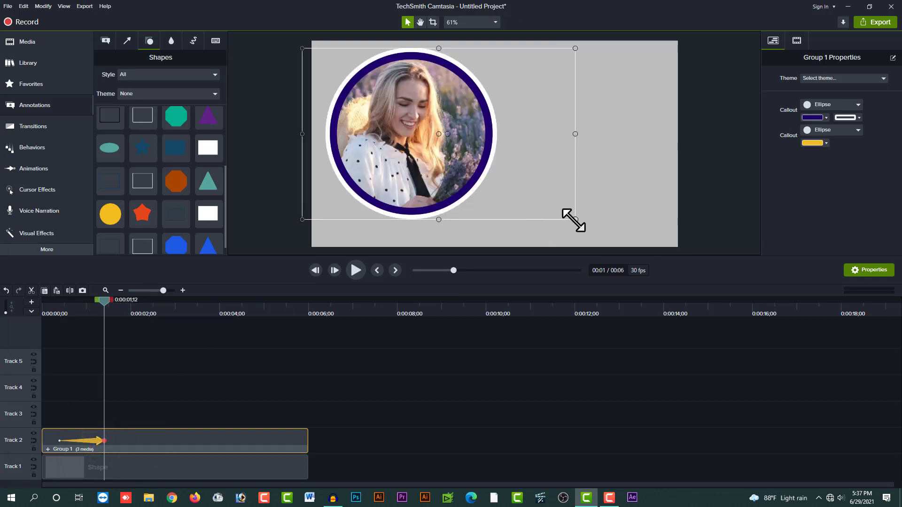
pyautogui.moveTo(573, 220); pyautogui.dragTo(517, 183)
pyautogui.moveTo(418, 156); pyautogui.dragTo(436, 171)
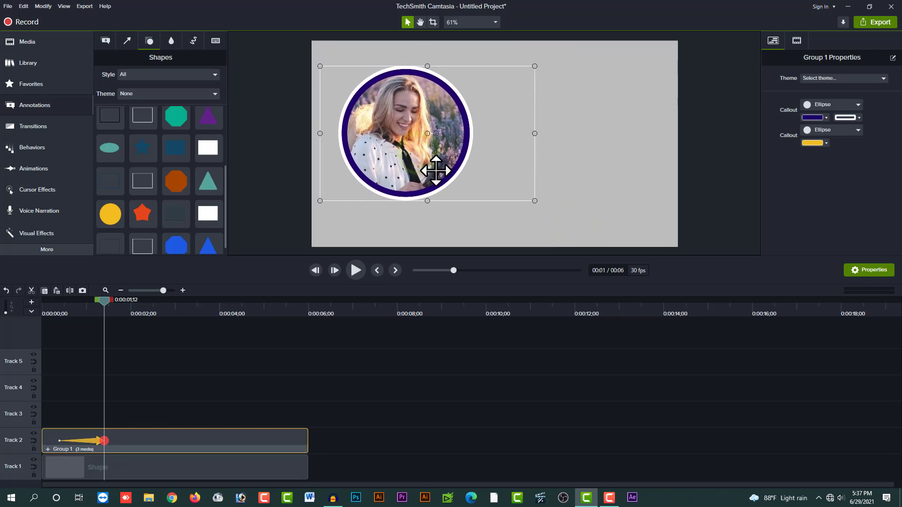
# Step: Play the composition from about 0:00:00;13 to preview the group's scale-up animation
pyautogui.click(61, 308)
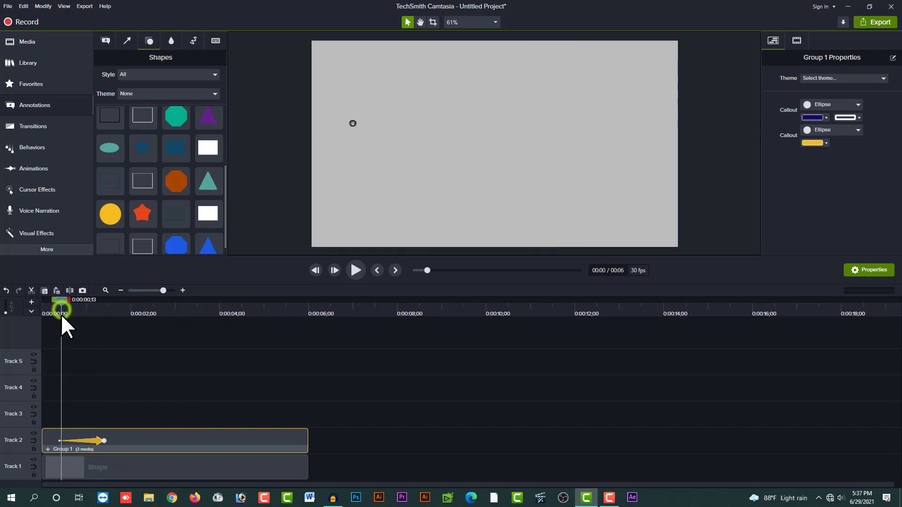
pyautogui.click(126, 355)
pyautogui.press('space')
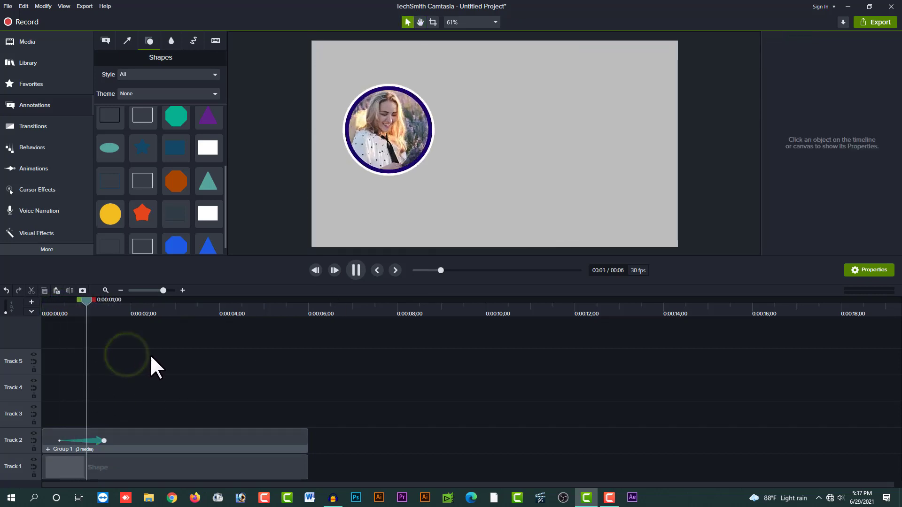
pyautogui.press('space')
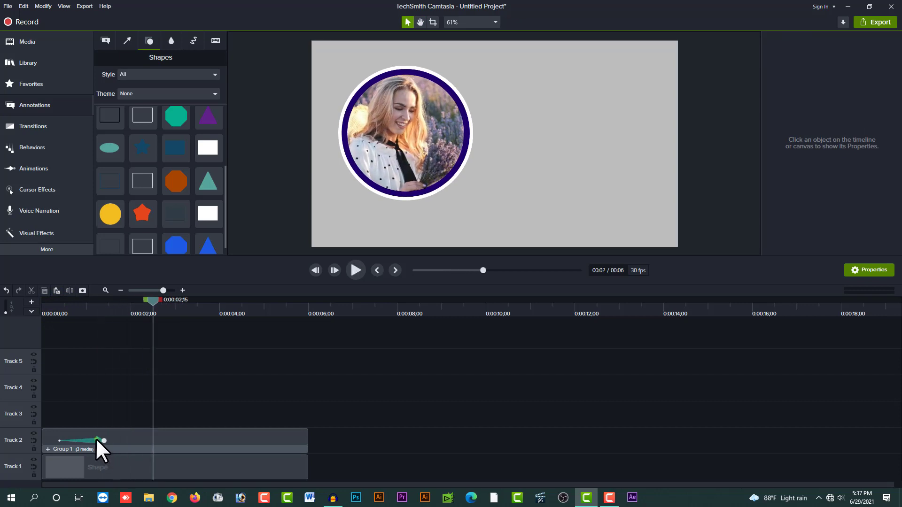
# Step: Set the easing of the group's scale animation to Spring, then move it to the clip's start with an 18-frame duration
pyautogui.click(95, 438)
pyautogui.click(78, 308)
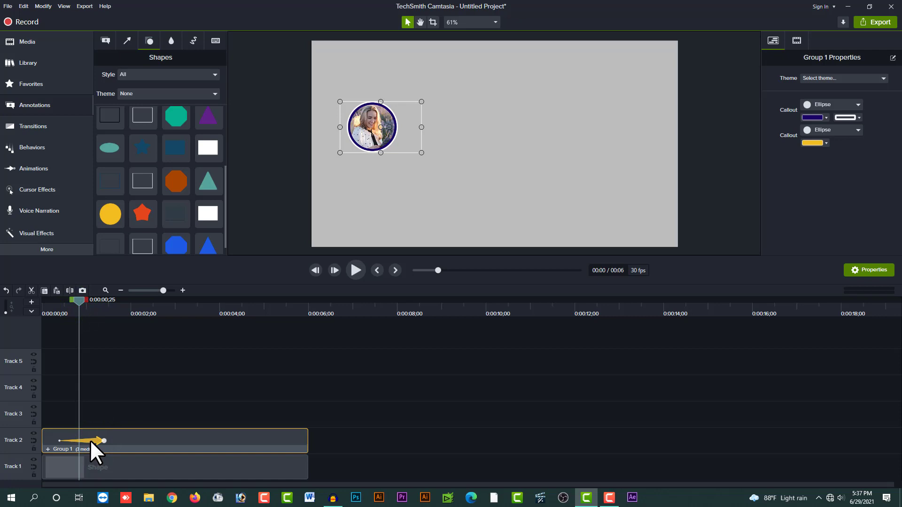
pyautogui.rightClick(90, 440)
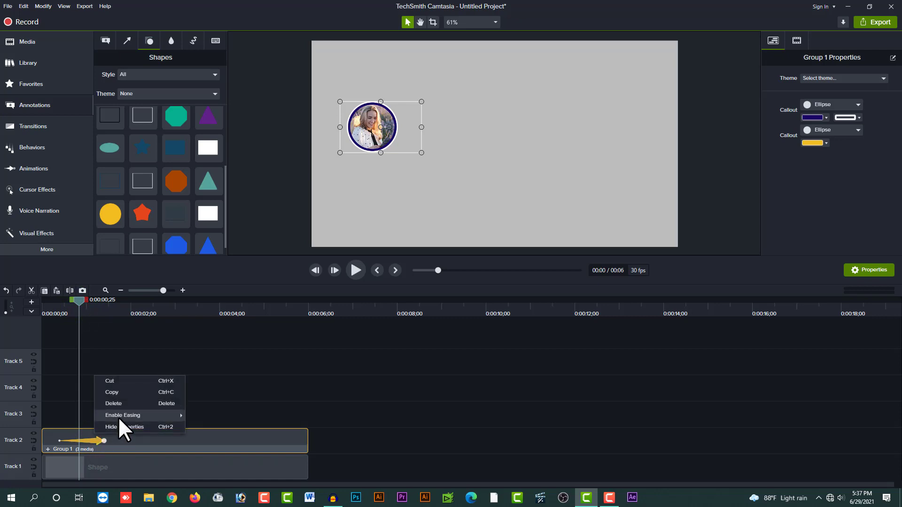
pyautogui.moveTo(117, 416)
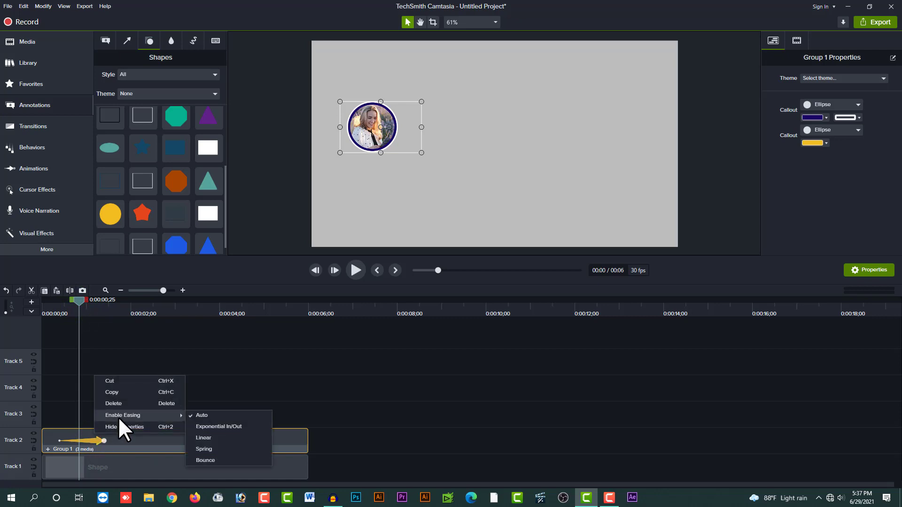
pyautogui.click(219, 448)
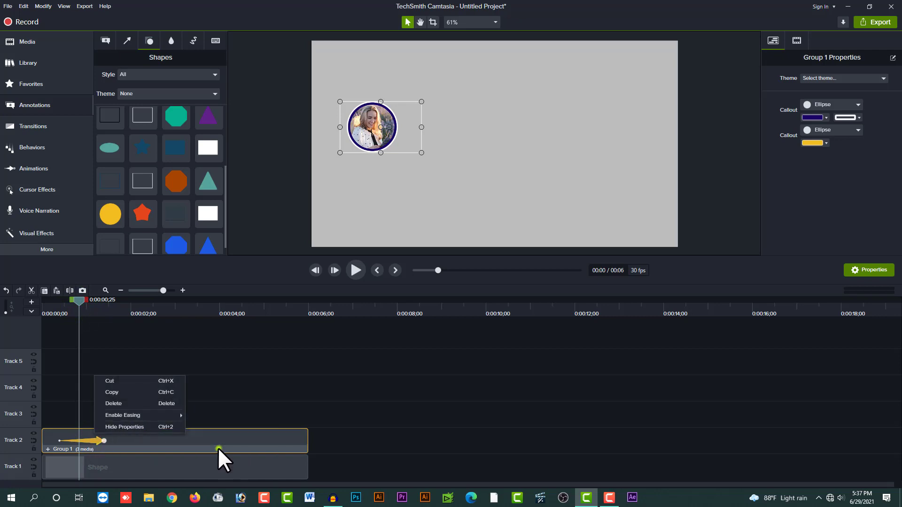
pyautogui.click(101, 440)
pyautogui.moveTo(101, 440); pyautogui.dragTo(58, 441)
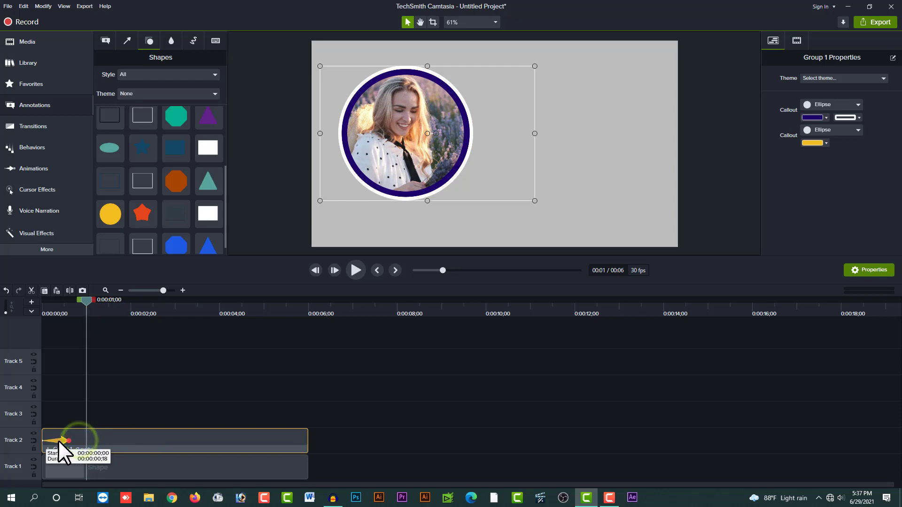
# Step: Play the composition from near its beginning to preview the group's spring animation
pyautogui.click(51, 306)
pyautogui.click(149, 386)
pyautogui.press('space')
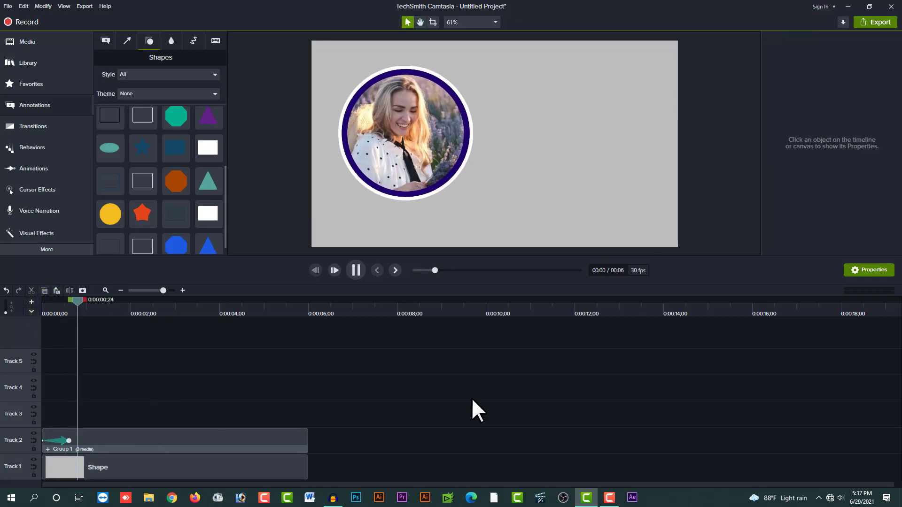
pyautogui.press('space')
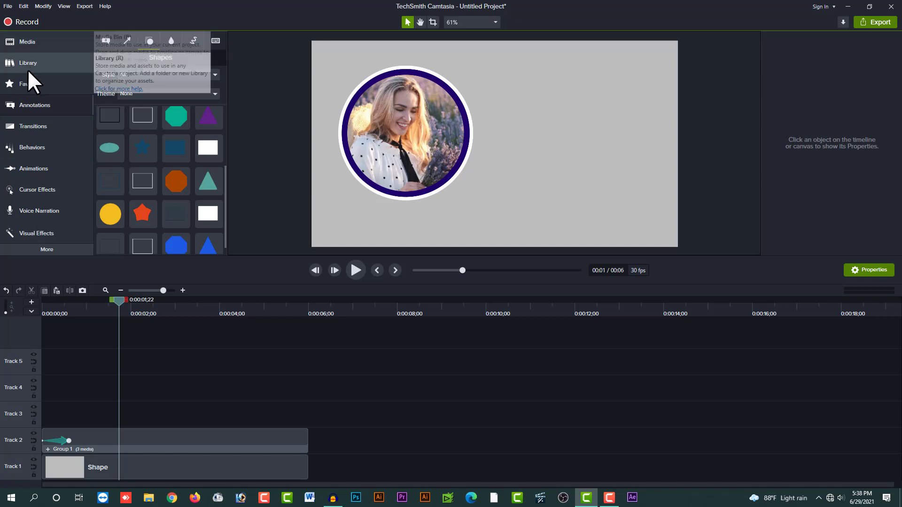
# Step: Add a plain text callout without a background to Track 3, starting about 7.5 seconds in, past the end of the group
pyautogui.click(42, 108)
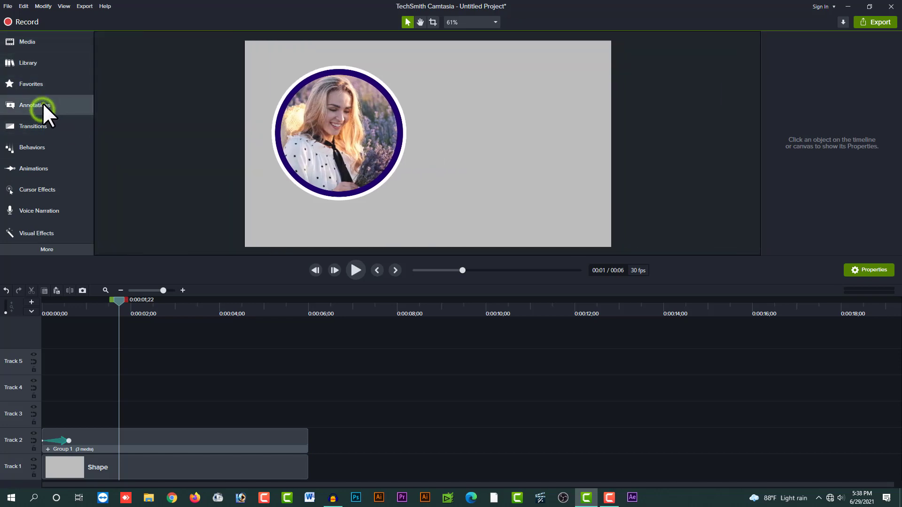
pyautogui.click(42, 102)
pyautogui.click(109, 39)
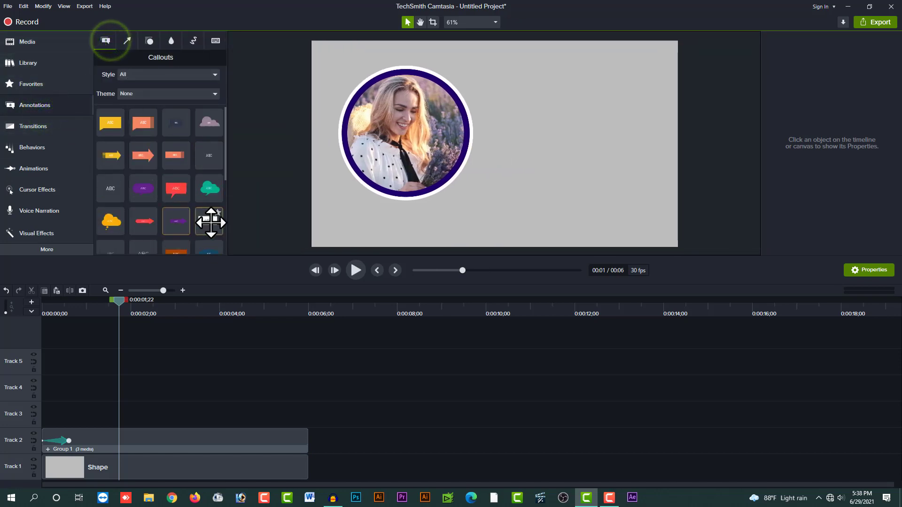
pyautogui.moveTo(226, 167); pyautogui.dragTo(226, 190)
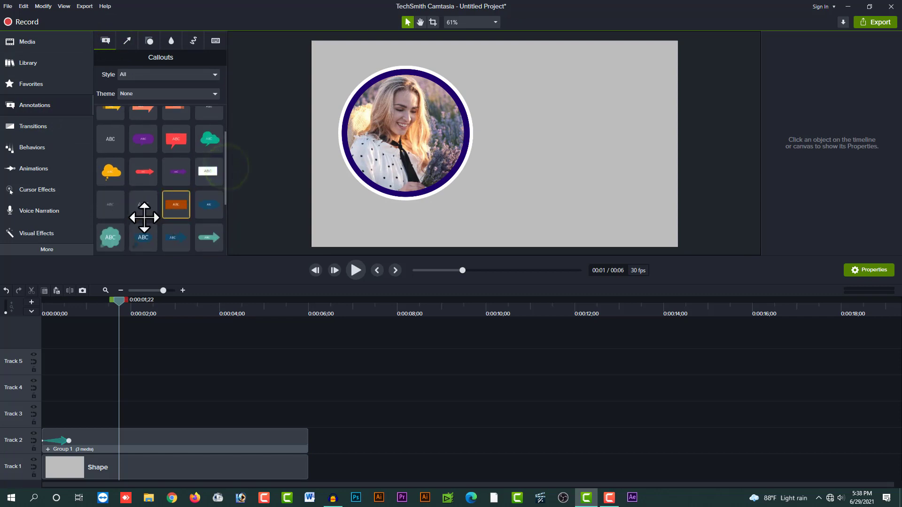
pyautogui.moveTo(138, 207); pyautogui.dragTo(382, 418)
pyautogui.click(426, 306)
# Step: Replace the callout's placeholder text with MEDIA MATTE and widen its text box so both words fit on one line
pyautogui.doubleClick(508, 156)
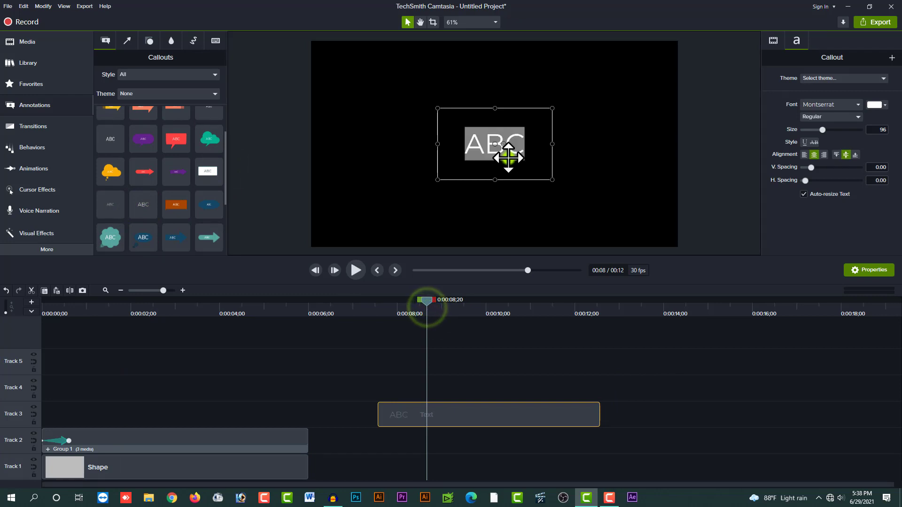
pyautogui.write('MED')
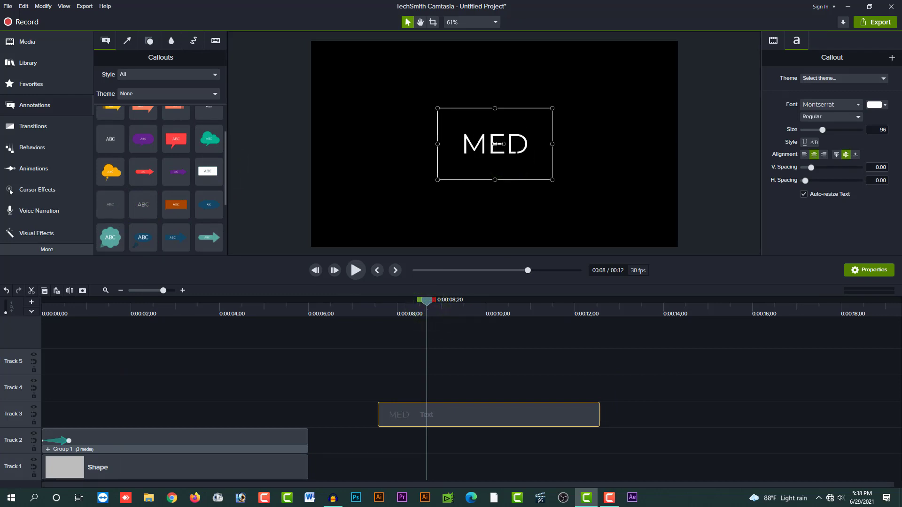
pyautogui.write('IA')
pyautogui.press('Return')
pyautogui.write('MATTE')
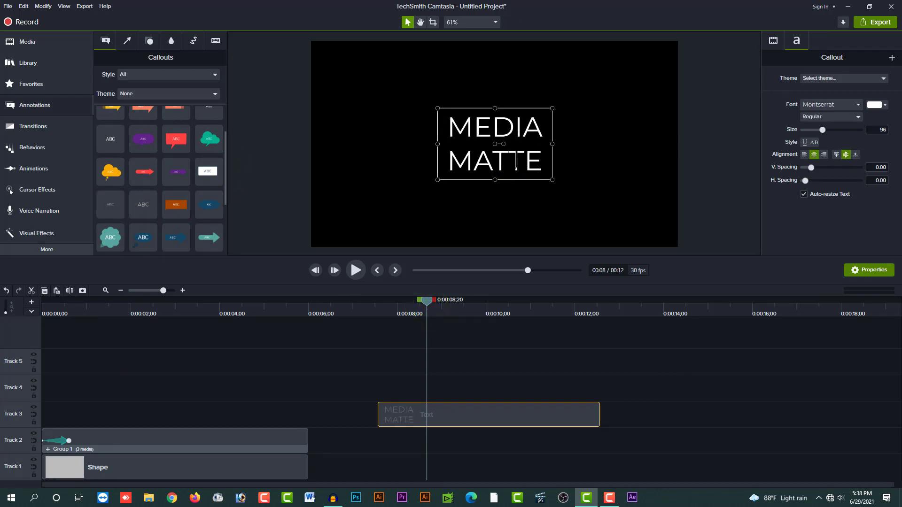
pyautogui.moveTo(553, 181); pyautogui.dragTo(614, 163)
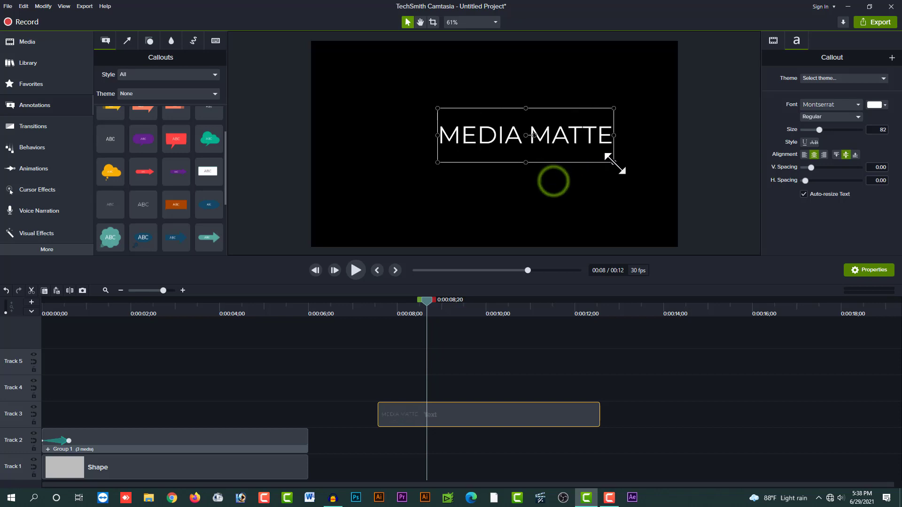
pyautogui.click(556, 85)
pyautogui.click(547, 134)
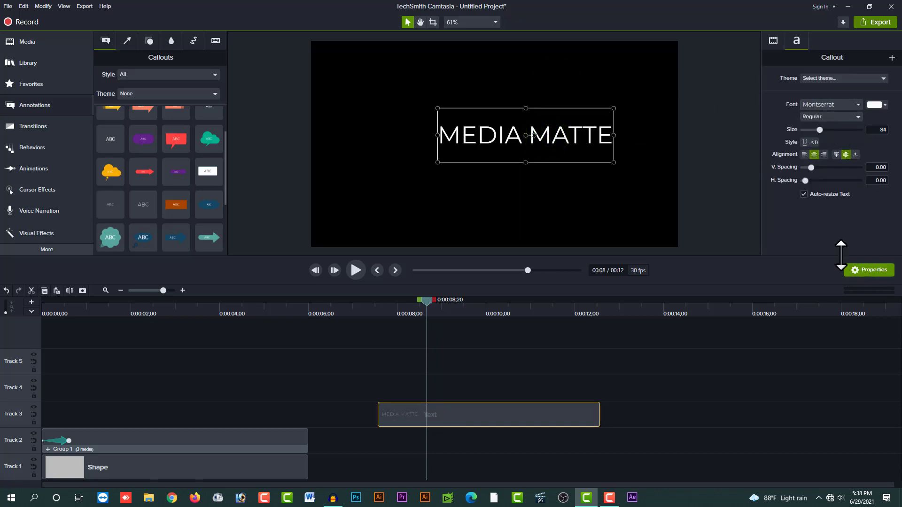
# Step: Change the MEDIA MATTE font to Resote, then widen the text box to a single line and centre it on the canvas
pyautogui.click(813, 103)
pyautogui.moveTo(891, 154); pyautogui.dragTo(873, 205)
pyautogui.click(829, 220)
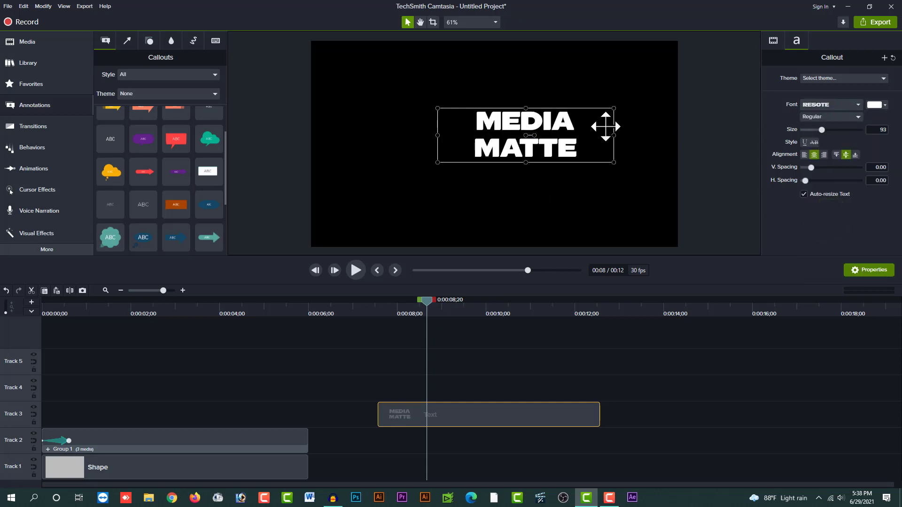
pyautogui.moveTo(613, 137); pyautogui.dragTo(549, 148)
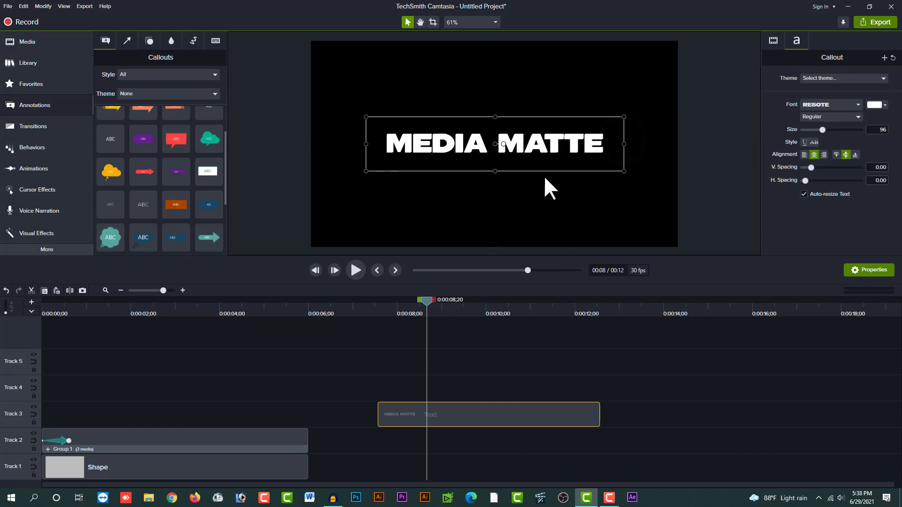
pyautogui.click(438, 375)
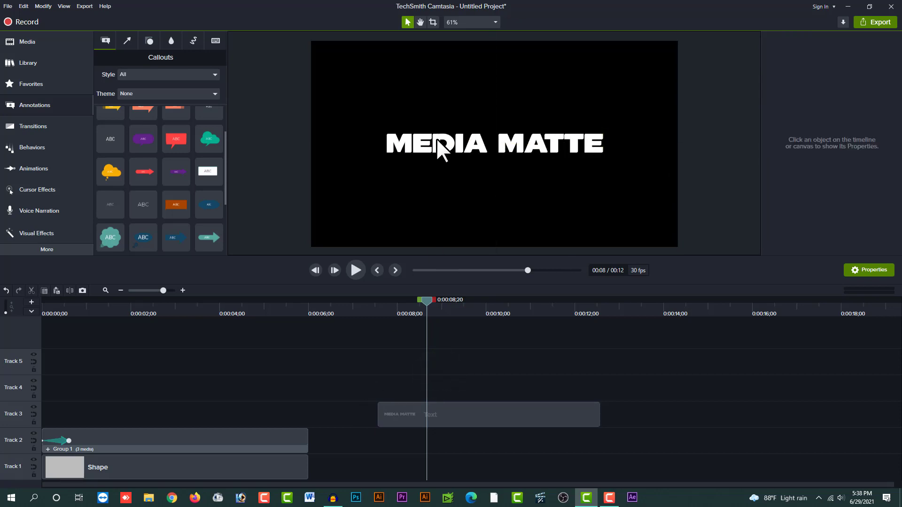
pyautogui.click(501, 147)
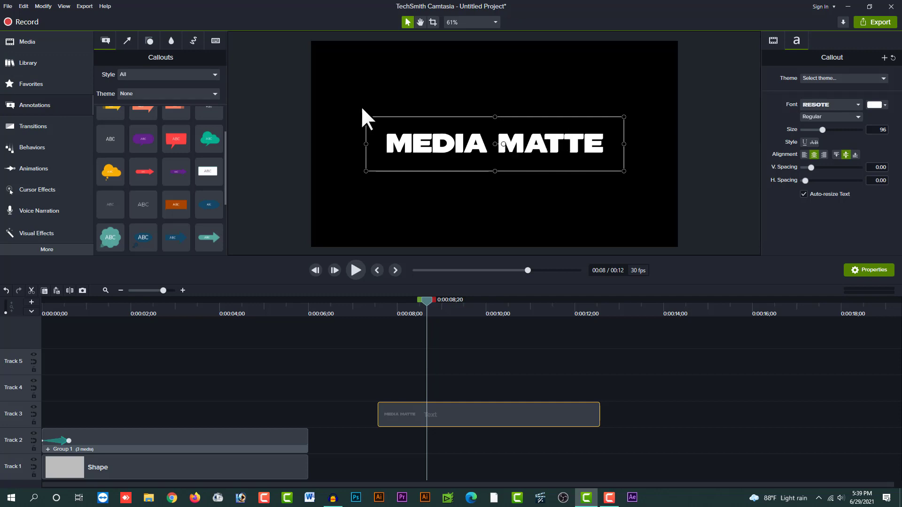
# Step: Place the video 01 (2).mp4 on Track 2 directly beneath the text clip, aligned with its start
pyautogui.click(27, 45)
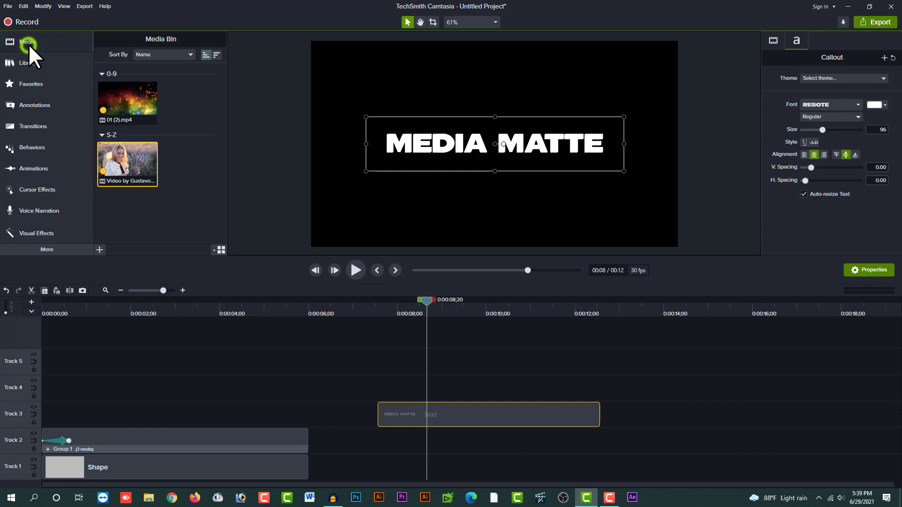
pyautogui.click(133, 106)
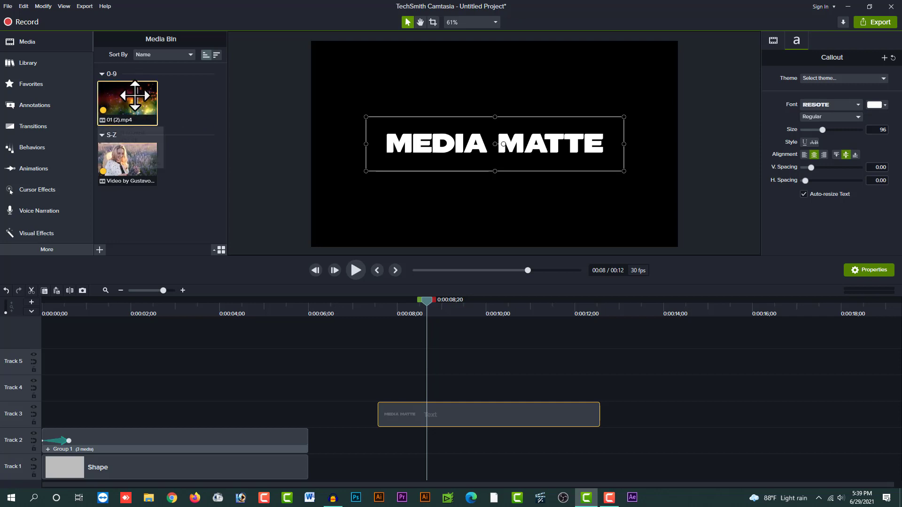
pyautogui.moveTo(125, 94); pyautogui.dragTo(379, 440)
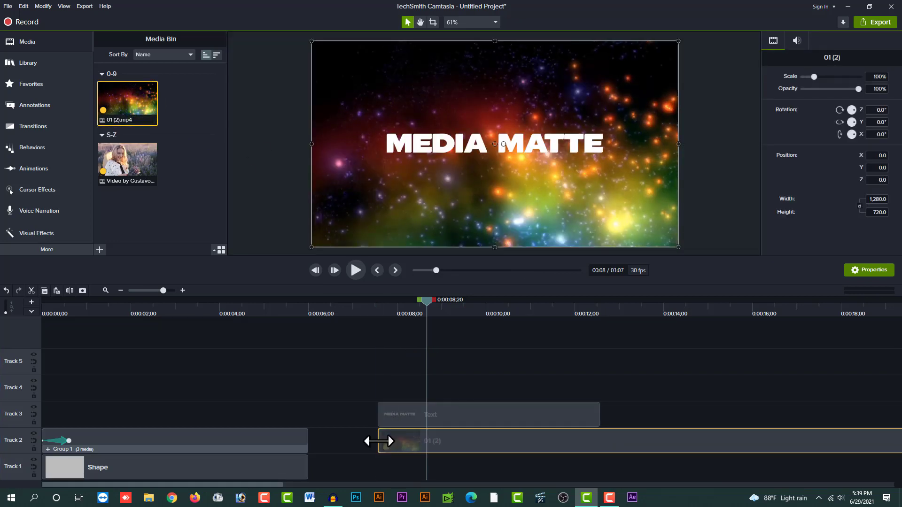
# Step: Split the 01 (2) clip at the text clip's end, 0:00:12;17, and delete the excess part
pyautogui.click(474, 304)
pyautogui.moveTo(475, 306); pyautogui.dragTo(599, 343)
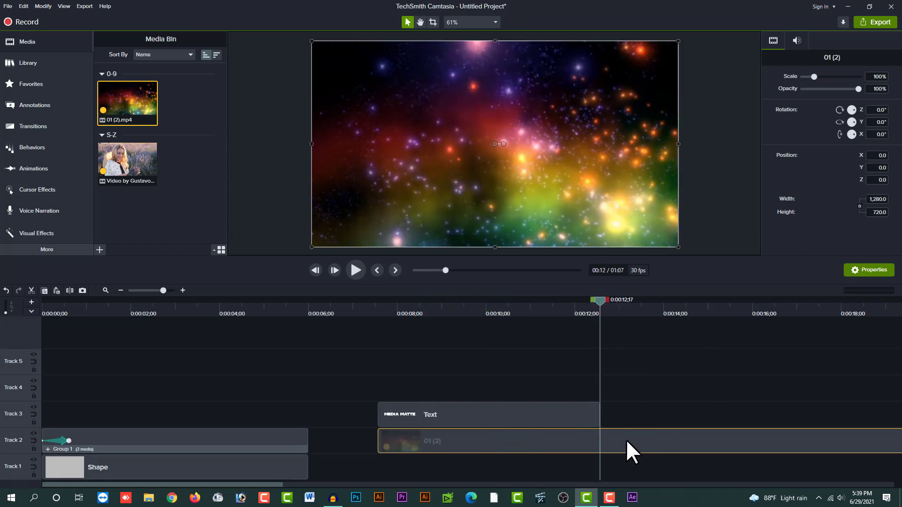
pyautogui.press('s')
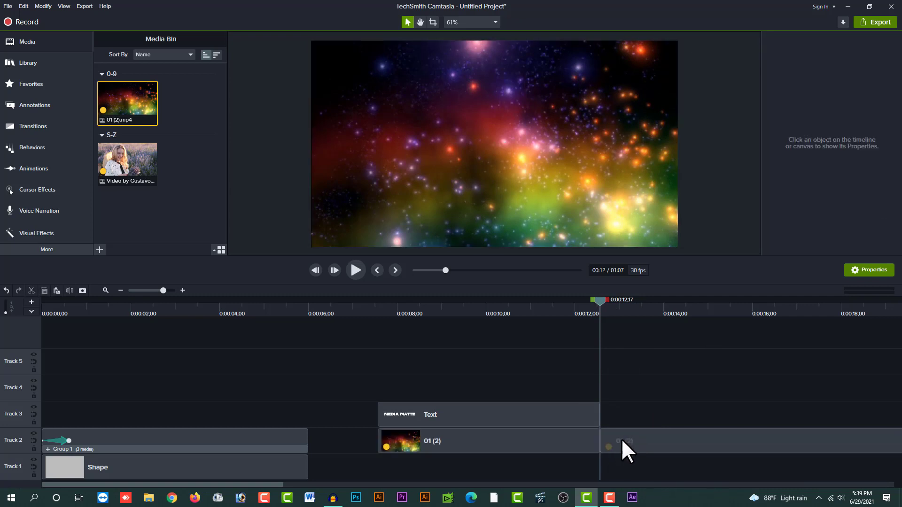
pyautogui.click(621, 439)
pyautogui.press('Delete')
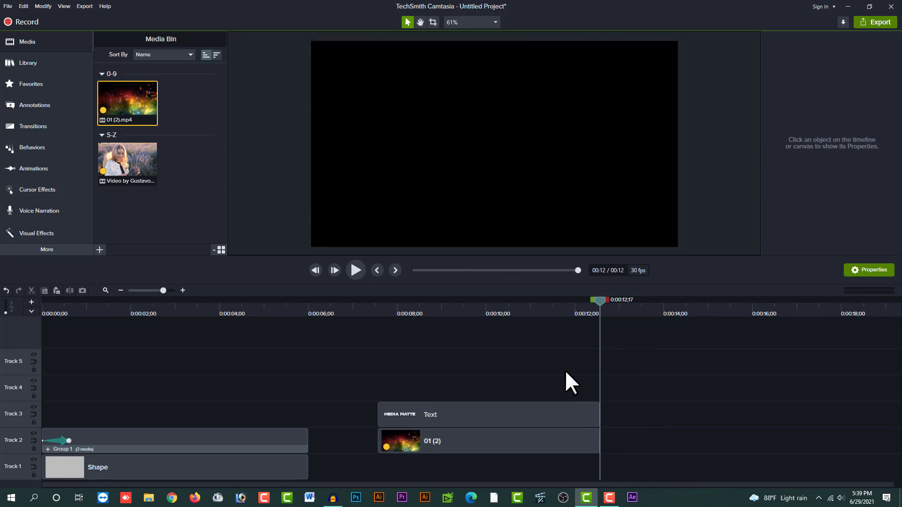
# Step: Apply the Media Matte visual effect to the MEDIA MATTE text clip on Track 3
pyautogui.click(476, 311)
pyautogui.click(472, 441)
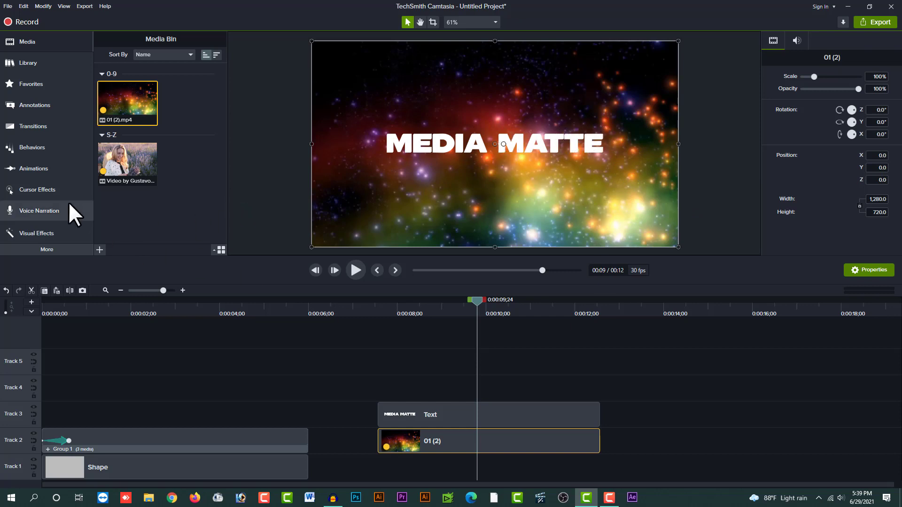
pyautogui.click(39, 233)
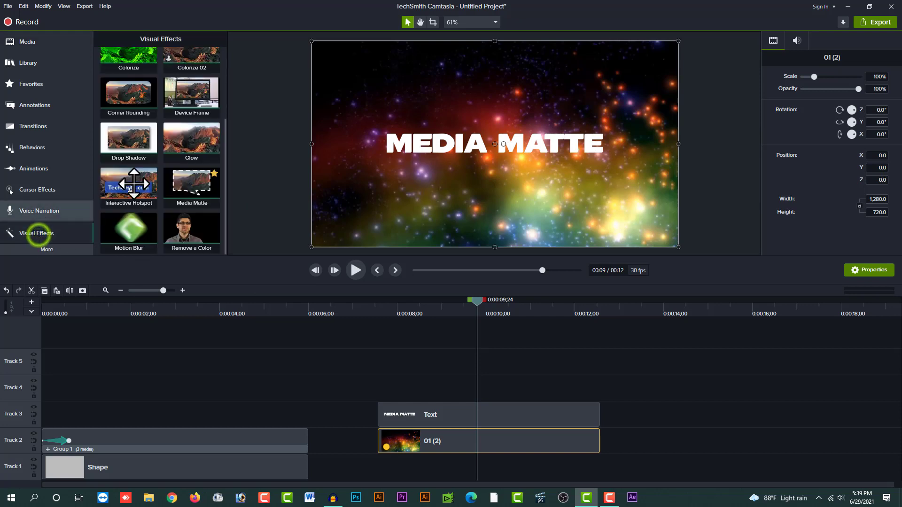
pyautogui.moveTo(190, 190); pyautogui.dragTo(458, 420)
# Step: Play the title section from 0:00:07;15 to preview the video showing through the text
pyautogui.click(375, 306)
pyautogui.click(433, 351)
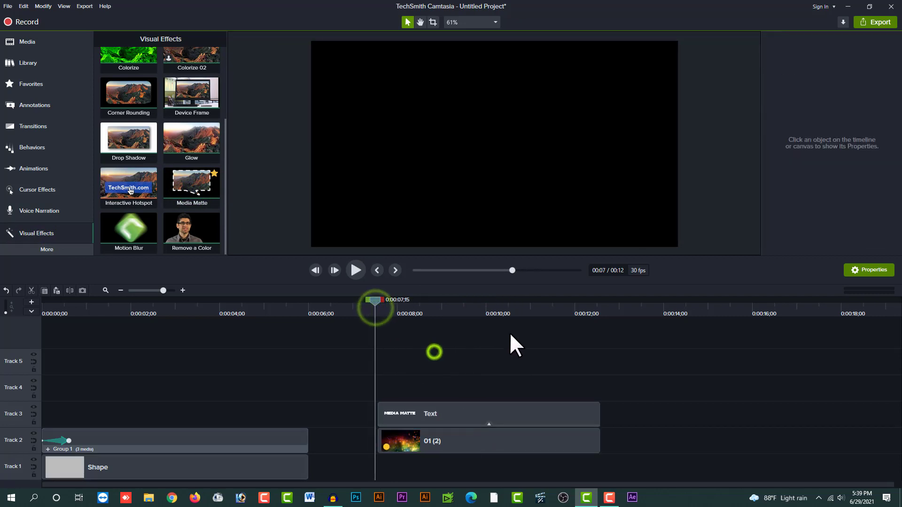
pyautogui.press('space')
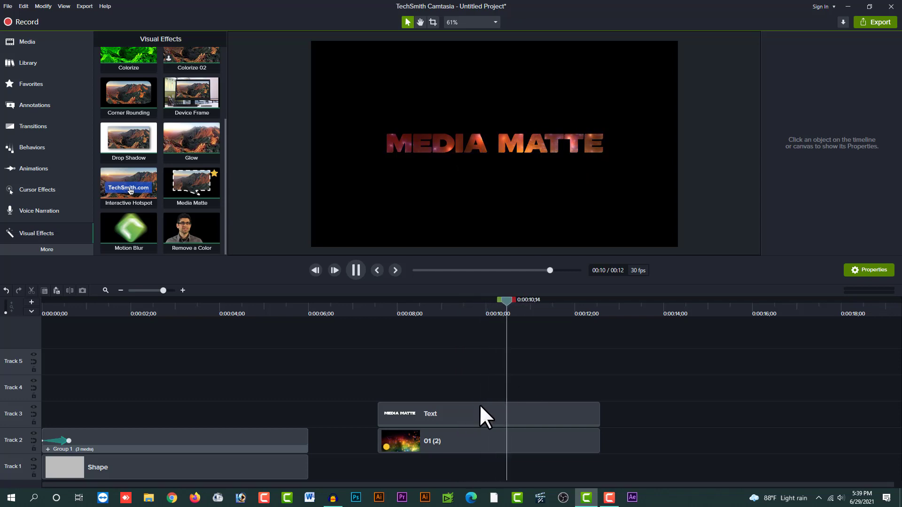
pyautogui.press('space')
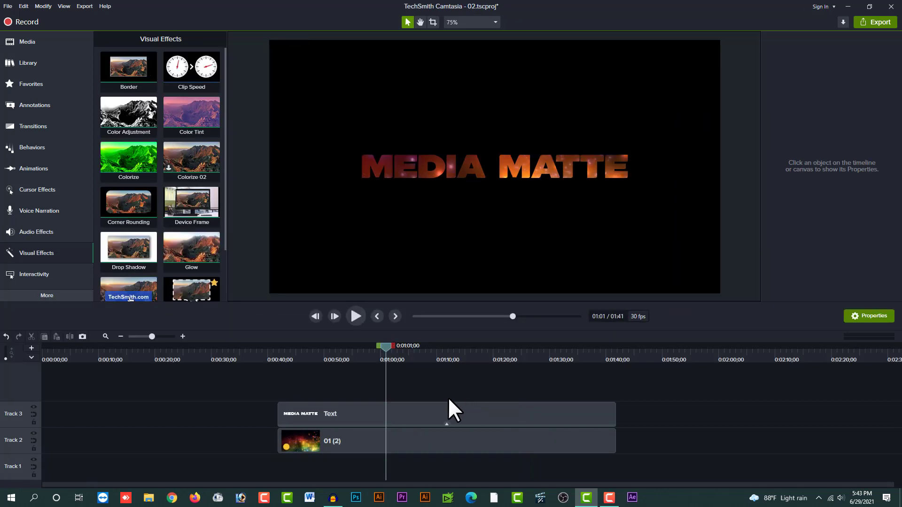
# Step: Add a white rectangle on Track 1 beneath the title clips, matching their length, and stretch it to cover the whole canvas
pyautogui.scroll(1, 446, 394)
pyautogui.click(500, 357)
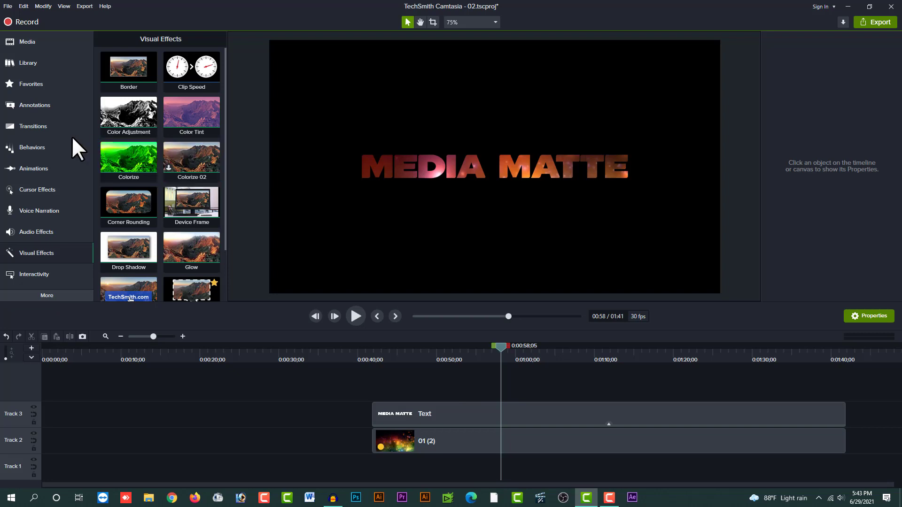
pyautogui.click(46, 105)
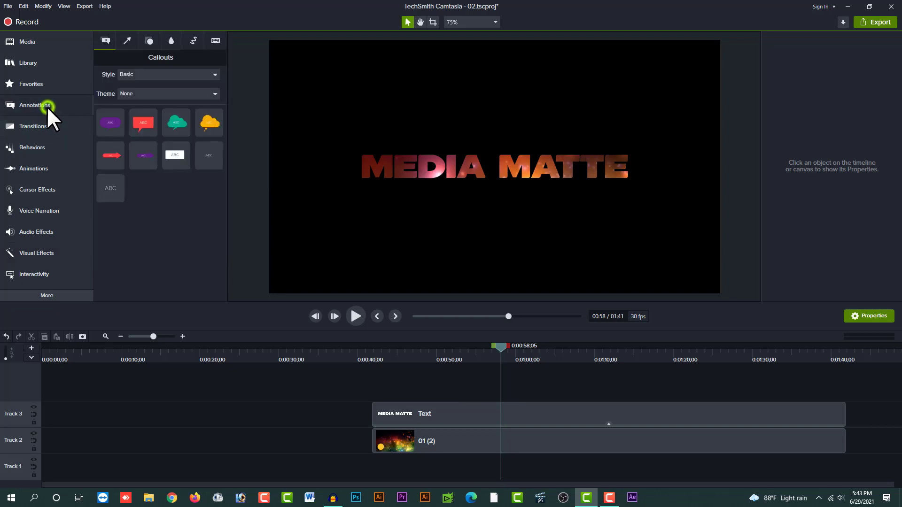
pyautogui.click(156, 37)
pyautogui.click(163, 75)
pyautogui.click(157, 83)
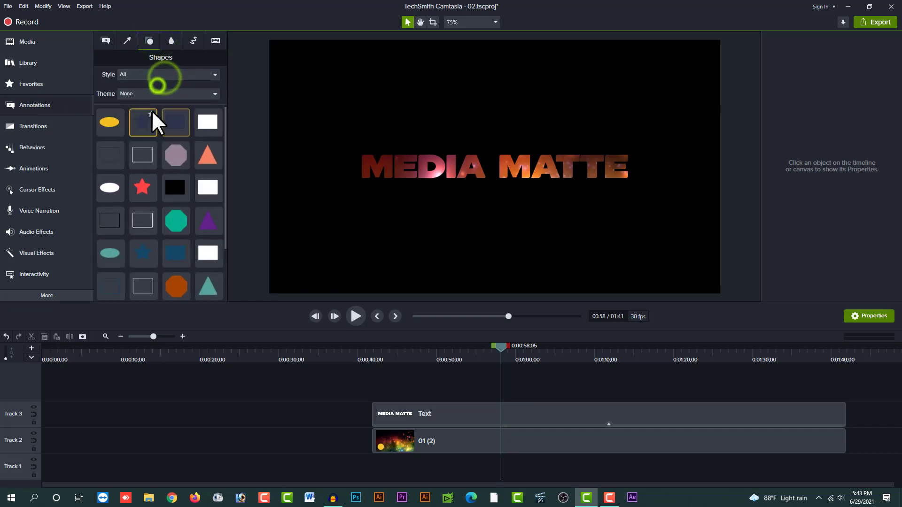
pyautogui.moveTo(200, 127); pyautogui.dragTo(845, 464)
pyautogui.moveTo(551, 213); pyautogui.dragTo(713, 290)
pyautogui.moveTo(296, 69); pyautogui.dragTo(263, 35)
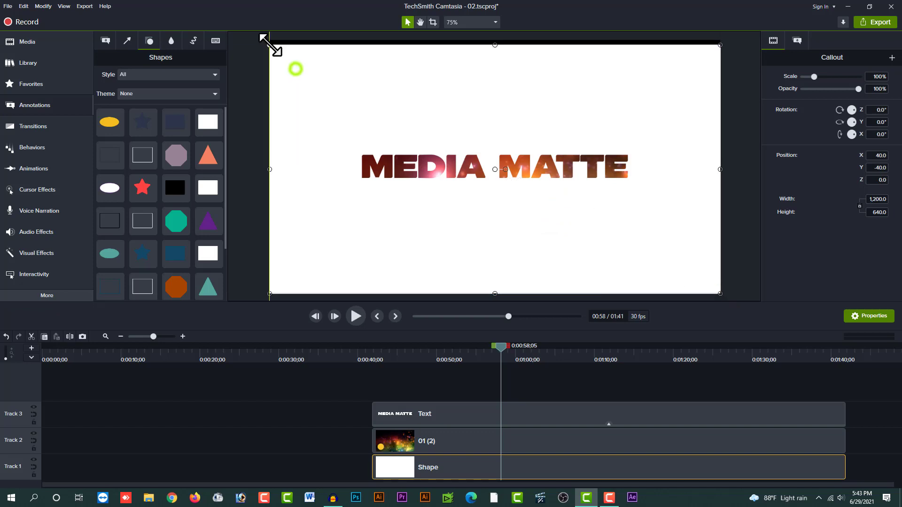
# Step: Save the project and apply the Reveal behavior to the MEDIA MATTE text clip
pyautogui.moveTo(487, 383); pyautogui.dragTo(470, 411)
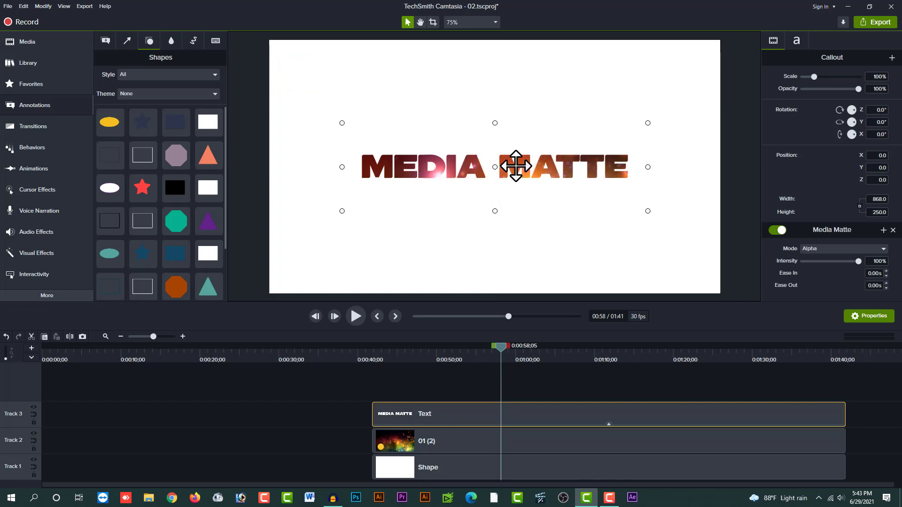
pyautogui.hotkey('ctrl', 's')
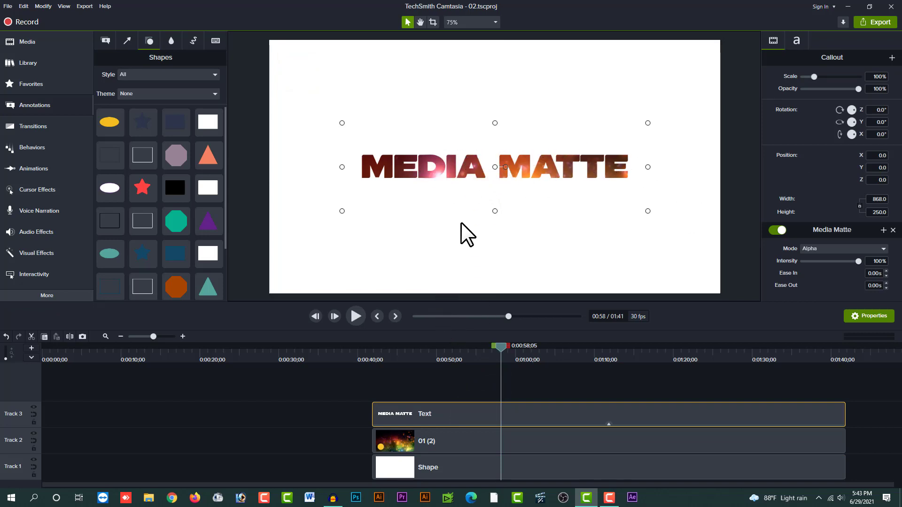
pyautogui.click(24, 147)
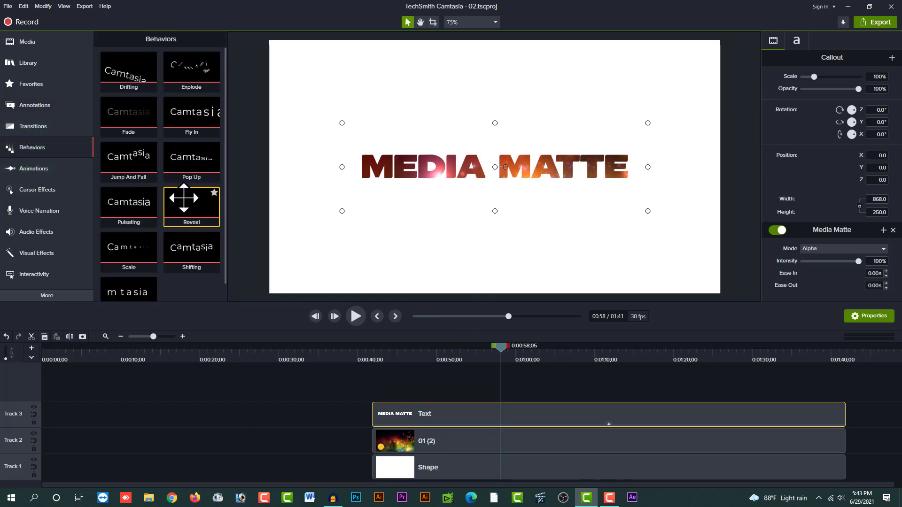
pyautogui.moveTo(181, 210); pyautogui.dragTo(427, 412)
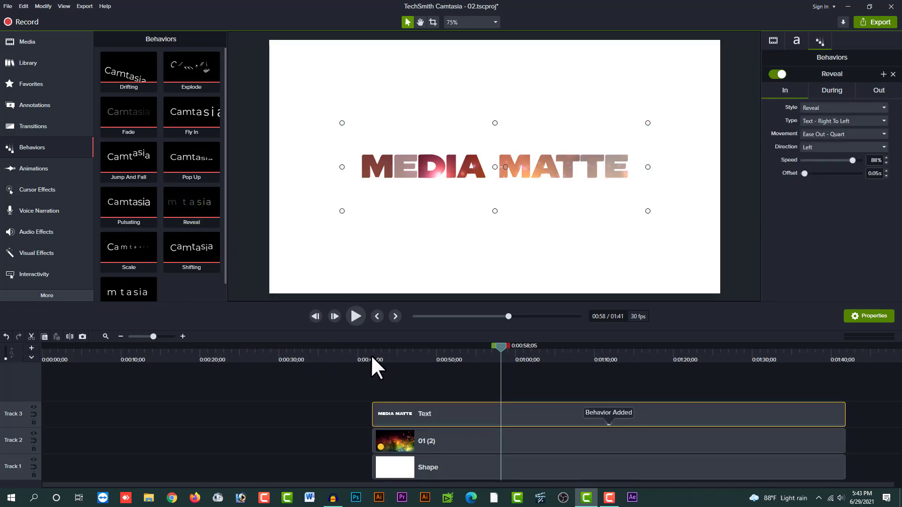
# Step: Play the title from the start of its clips to preview the Reveal behavior
pyautogui.click(371, 358)
pyautogui.click(387, 379)
pyautogui.press('space')
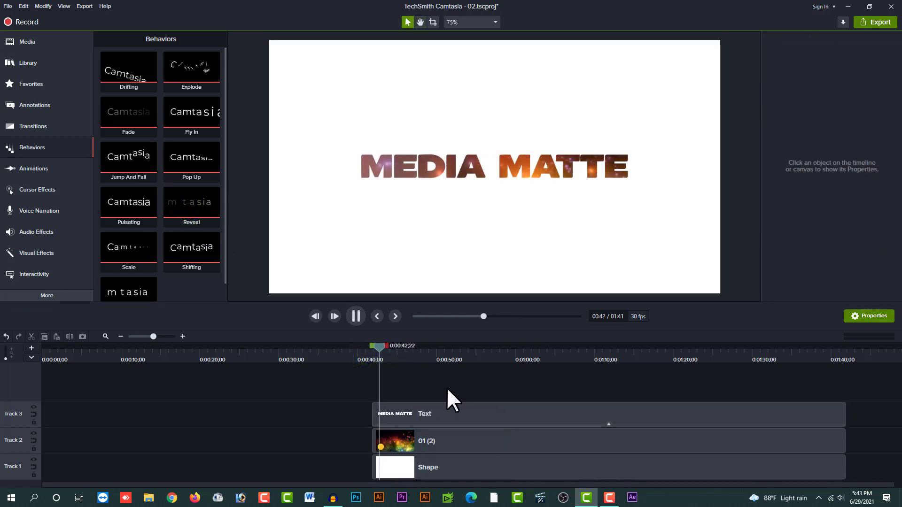
pyautogui.press('space')
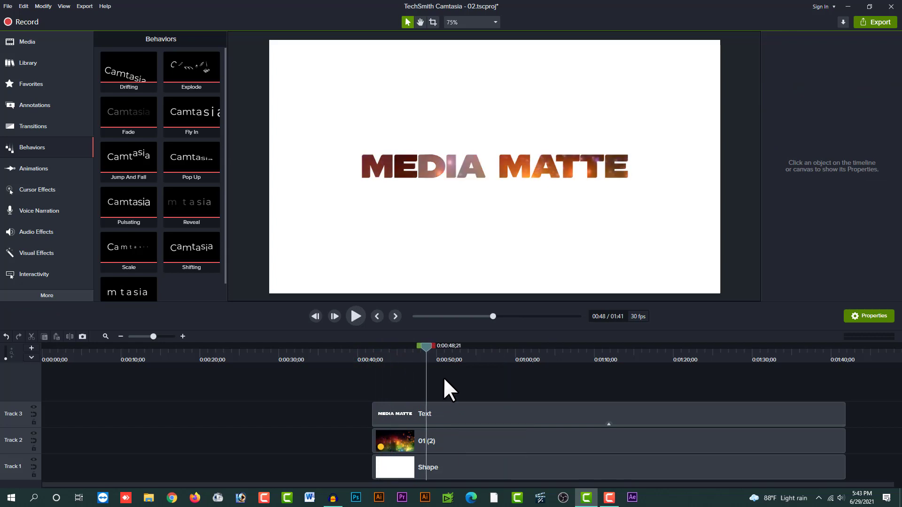